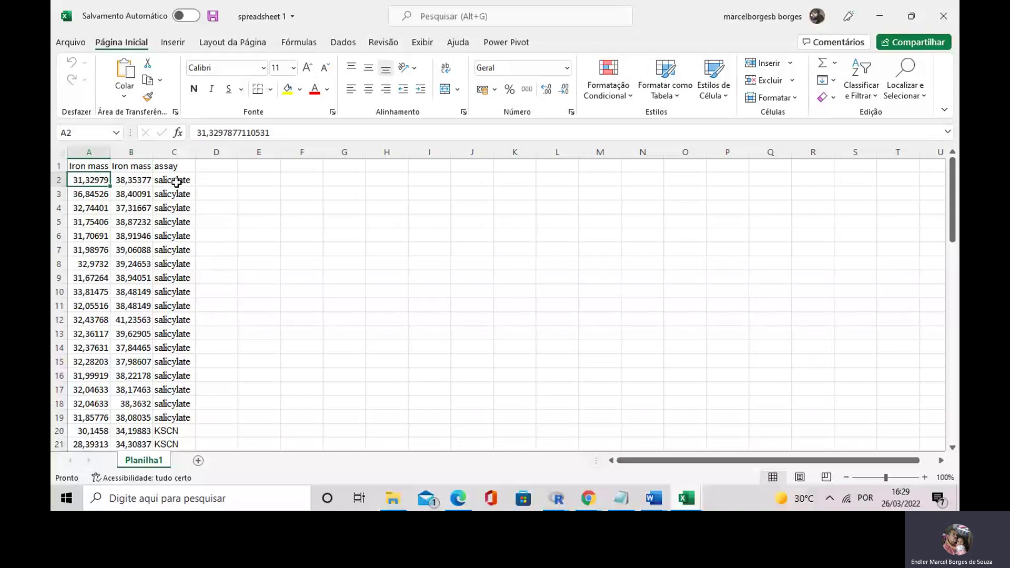
Examine the headings of the two iron mass columns and the first assay entry, including the full heading text in A1.
click(176, 182)
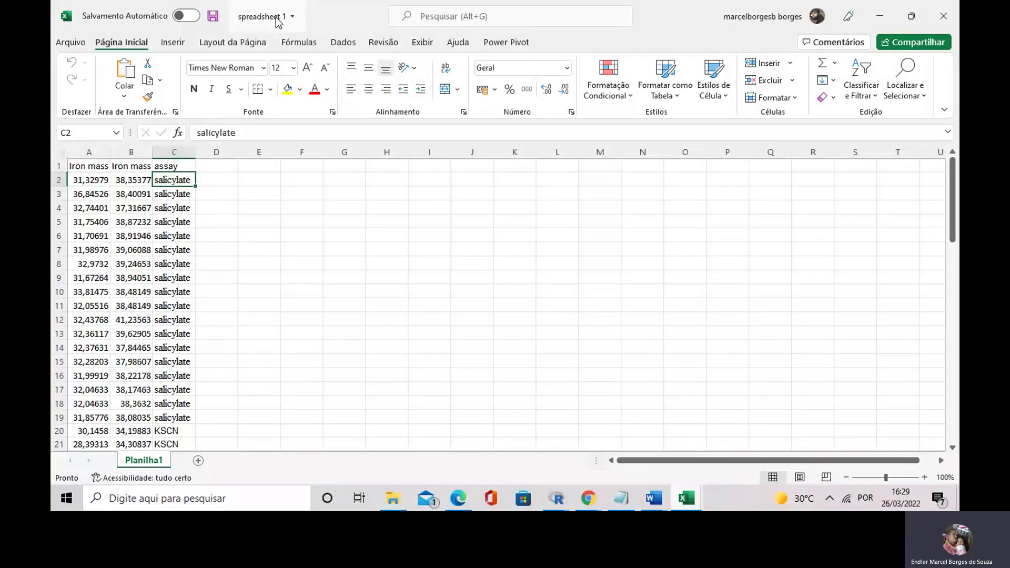
click(216, 209)
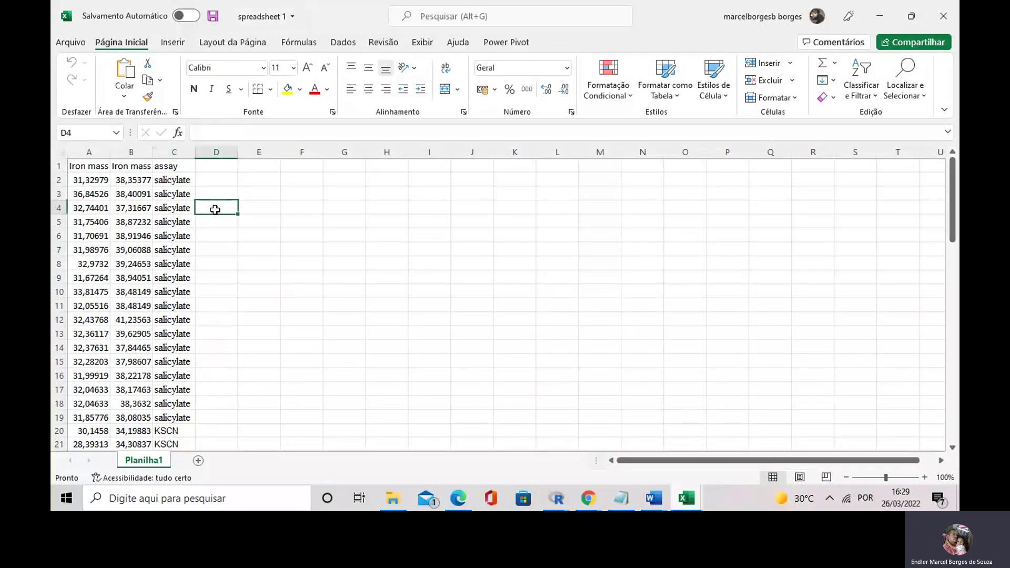
click(117, 180)
click(91, 190)
click(94, 167)
click(124, 168)
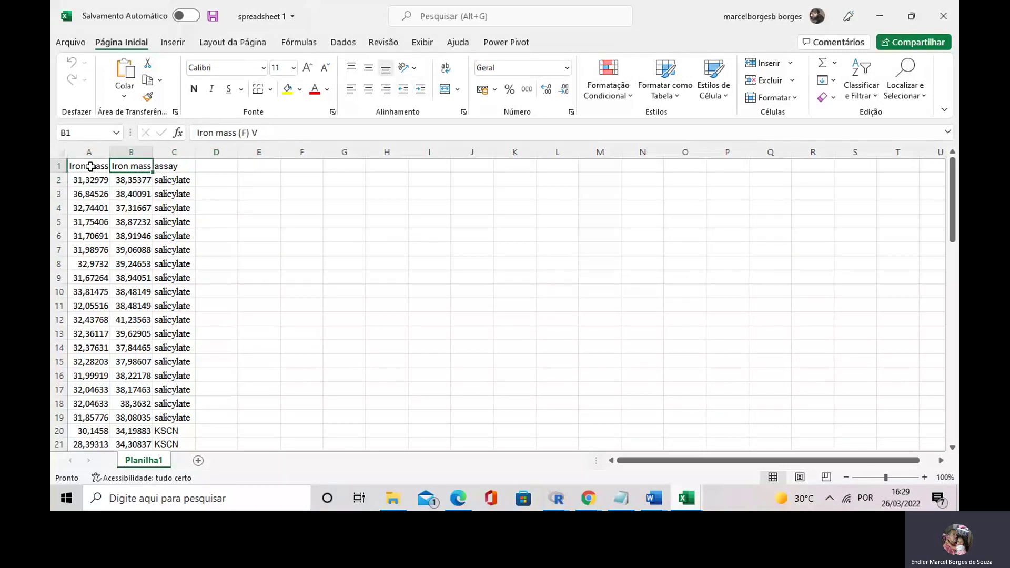
click(90, 167)
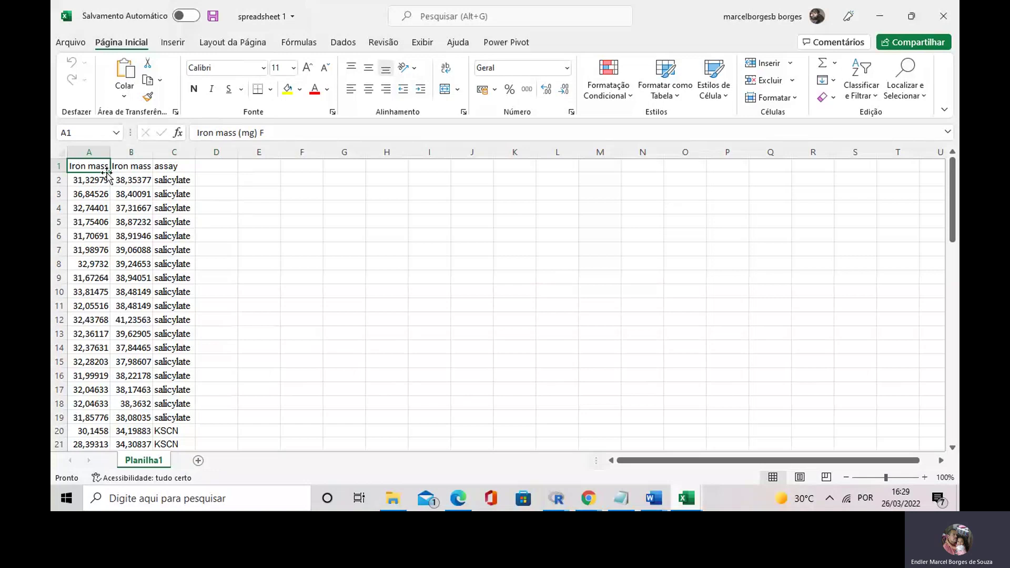
click(265, 133)
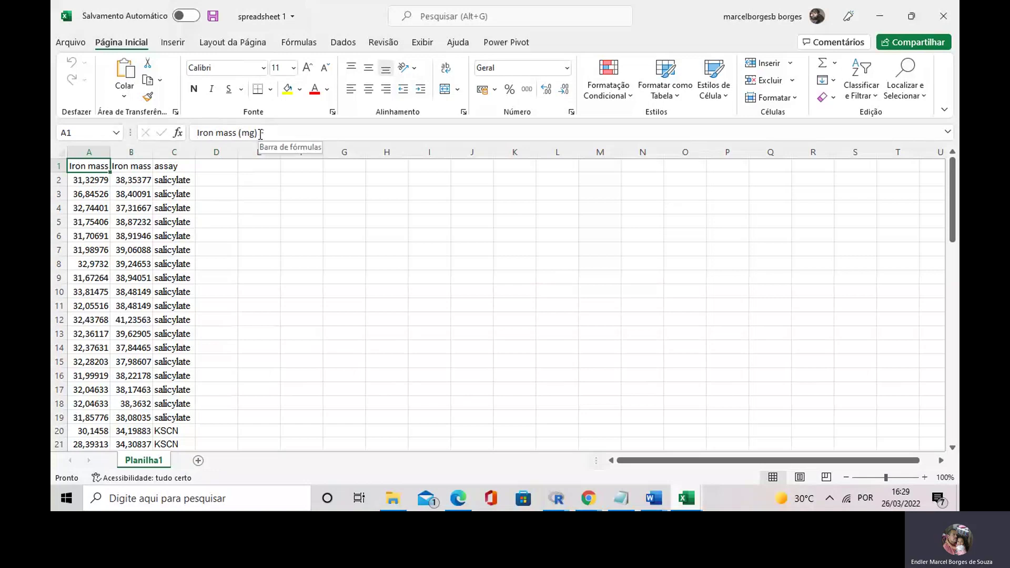
click(215, 194)
Remove the trailing "(F) V" from the second iron mass heading in cell B1.
click(131, 166)
double_click(131, 166)
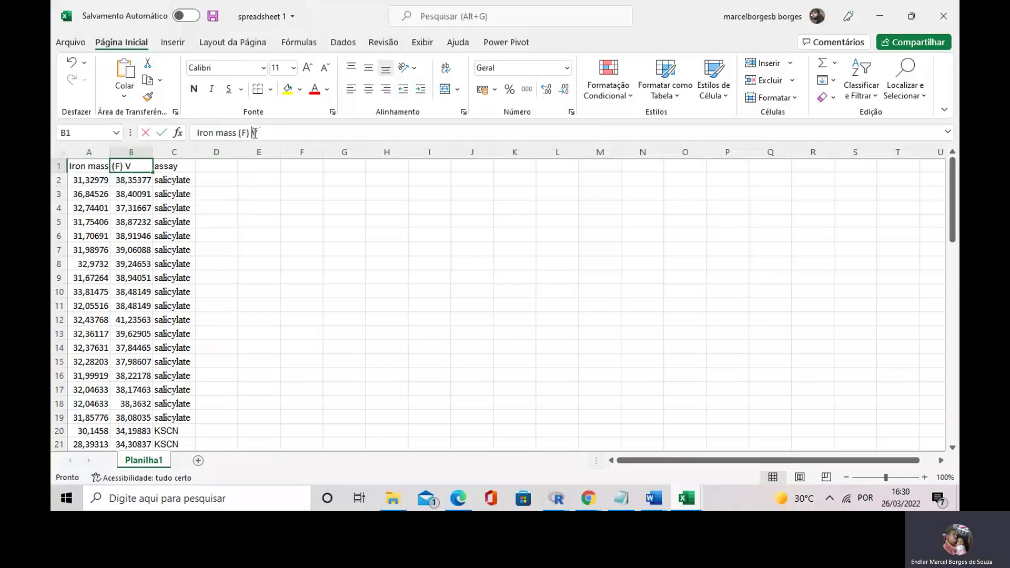
key(BackSpace)
key(BackSpace)
key(BackSpace)
key(BackSpace)
key(BackSpace)
key(BackSpace)
click(222, 220)
Look through the iron mass values in columns A and B from row 2 to the last data row.
click(90, 180)
scroll(98, 241, down, 3)
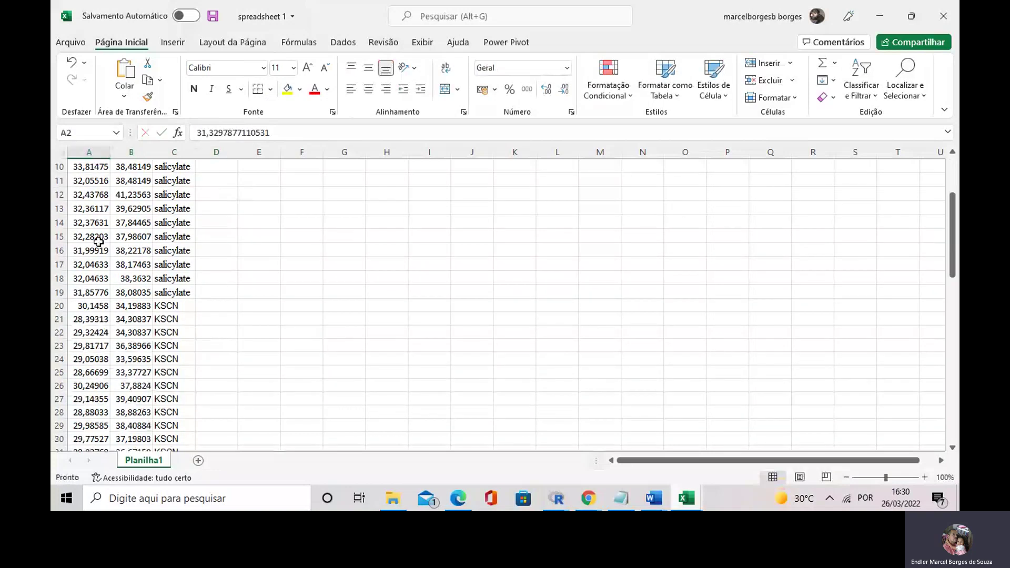
scroll(97, 247, down, 6)
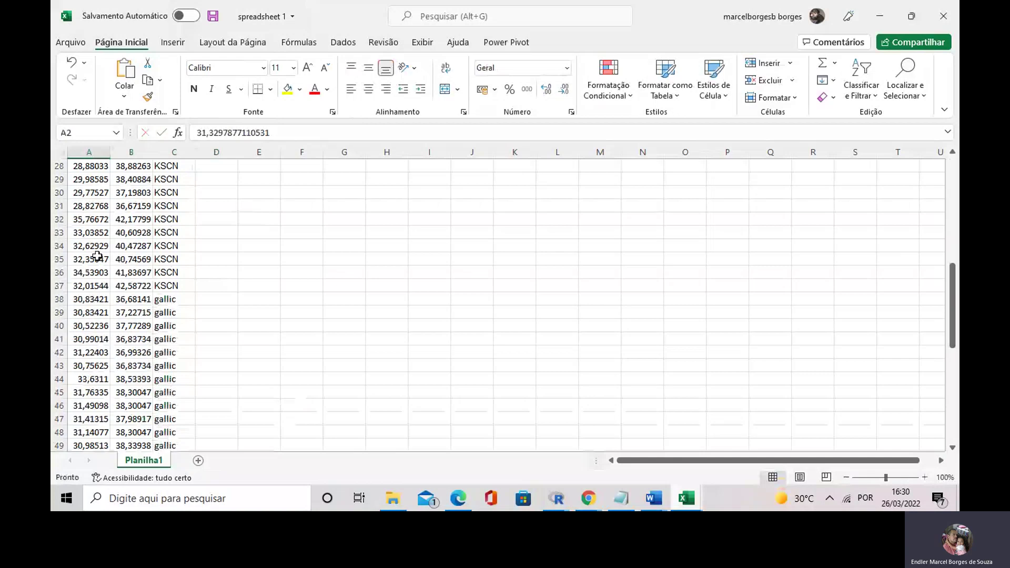
scroll(98, 257, down, 10)
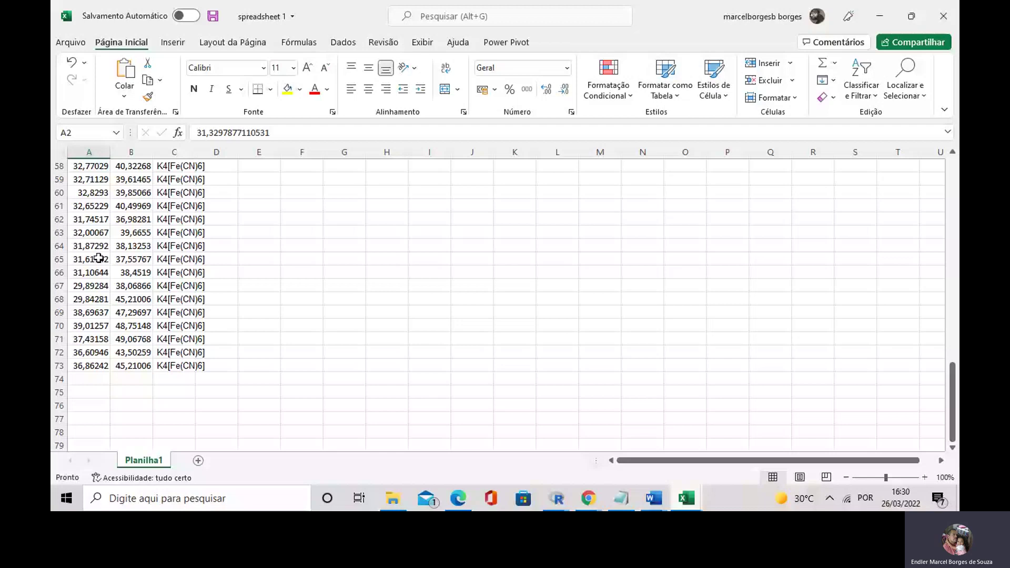
key(Down)
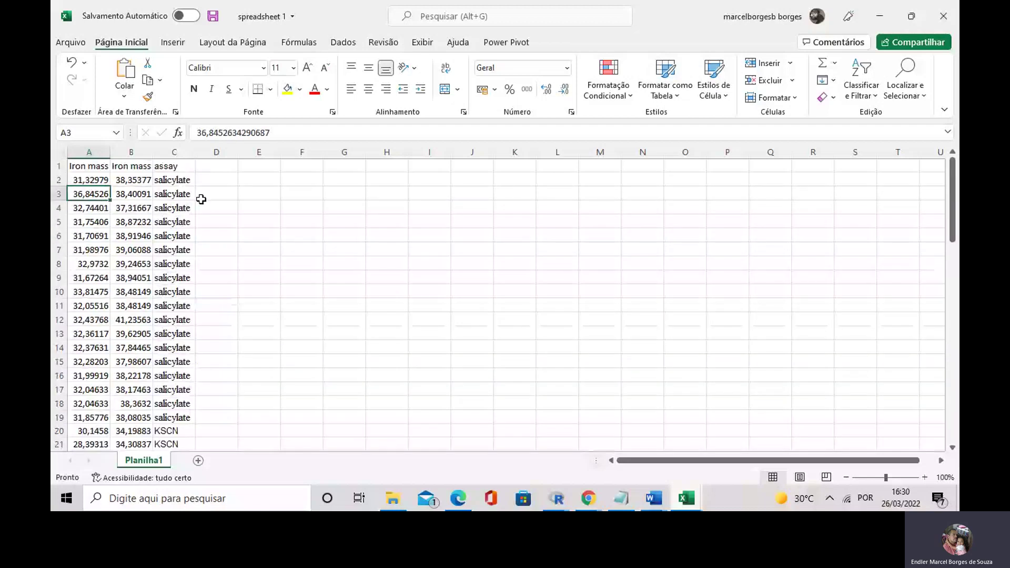
scroll(206, 234, down, 1)
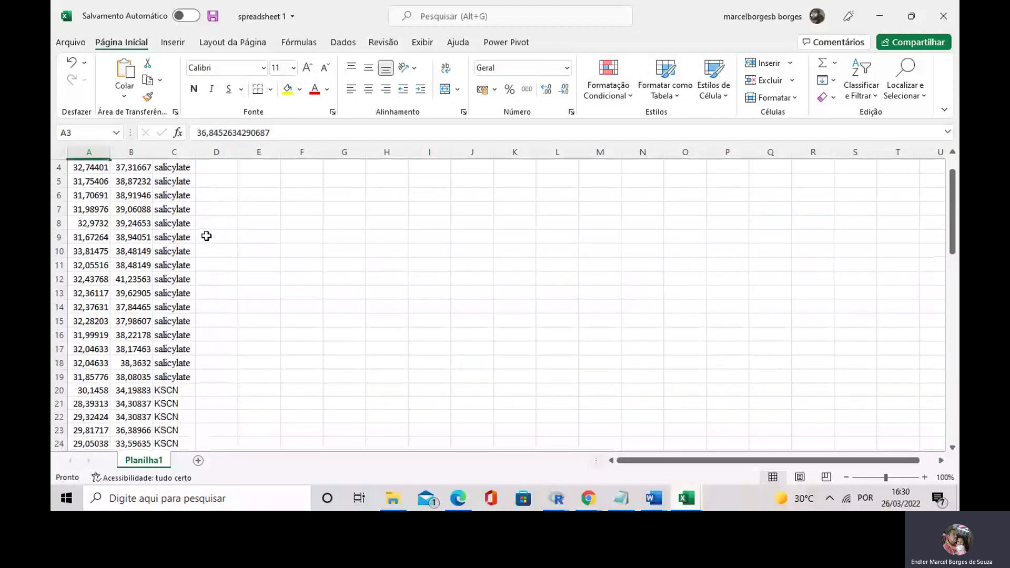
scroll(206, 233, up, 1)
Find the first row of each assay group in column C: salicylate, KSCN, gallic and K4[Fe(CN)6].
click(190, 179)
scroll(210, 231, down, 4)
click(182, 266)
scroll(191, 288, down, 4)
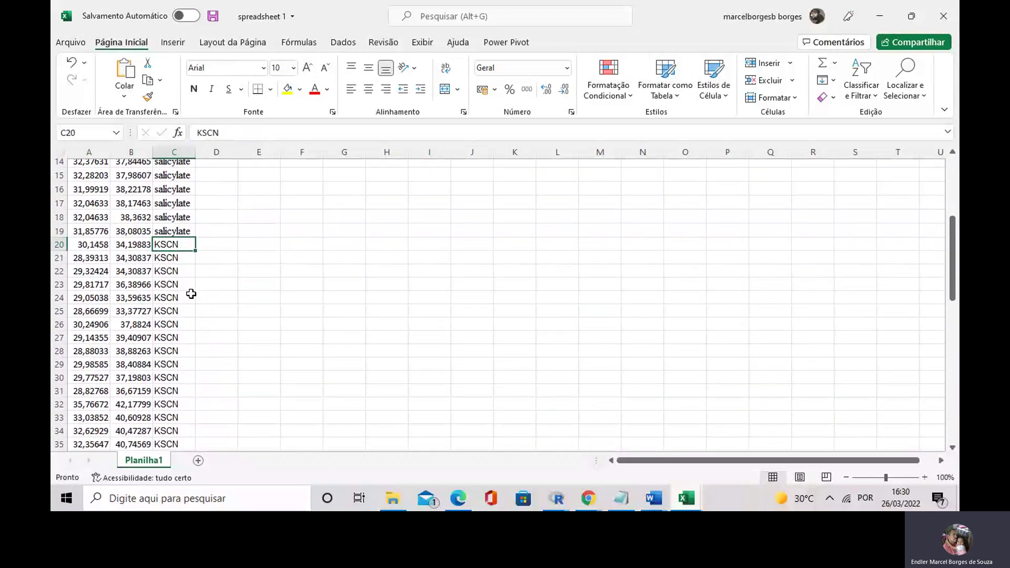
click(181, 339)
scroll(181, 339, down, 6)
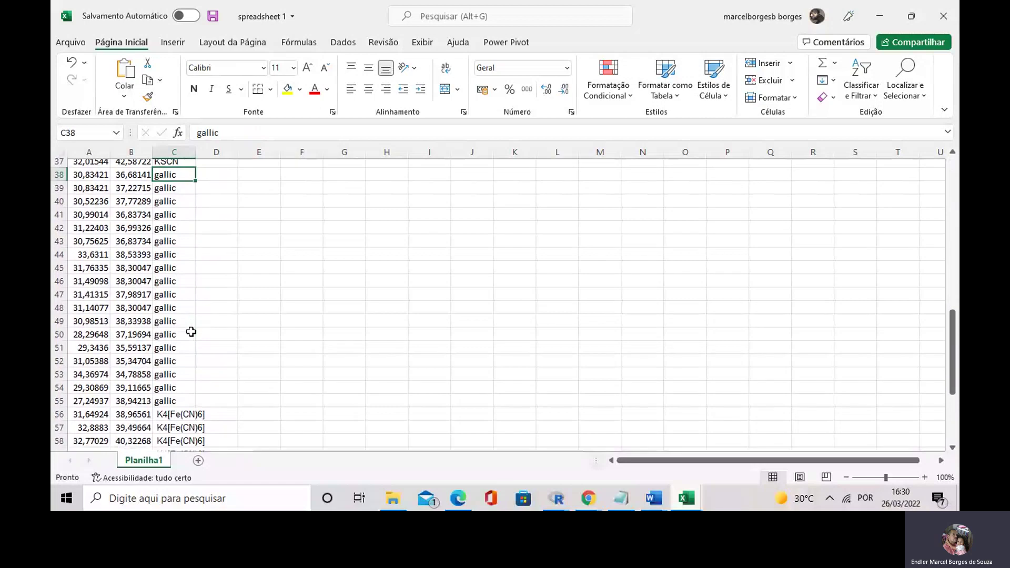
click(178, 341)
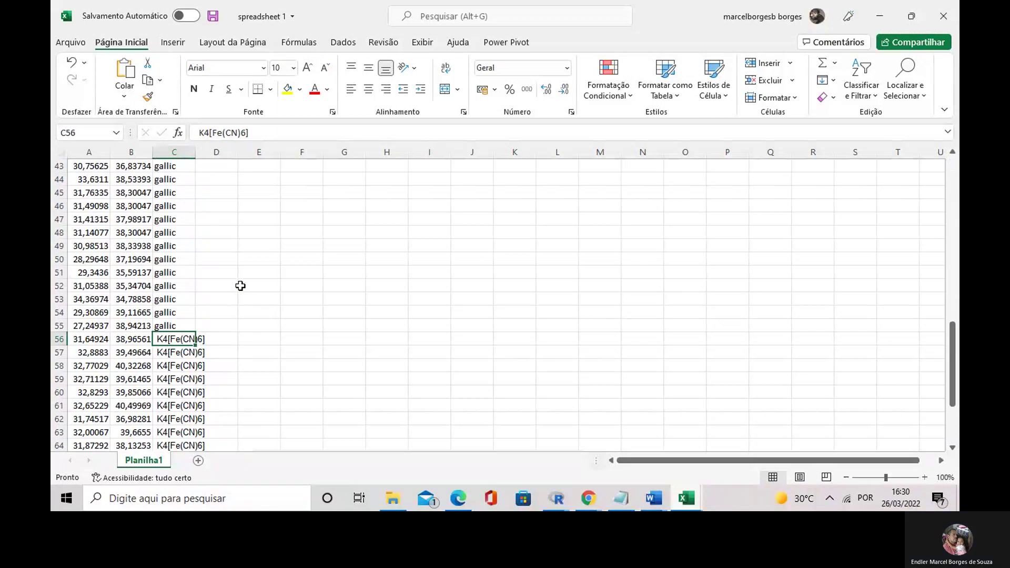
Review how the rows are divided among the assay groups, moving back from K4[Fe(CN)6] to the salicylate rows.
scroll(196, 245, up, 3)
scroll(196, 245, up, 3)
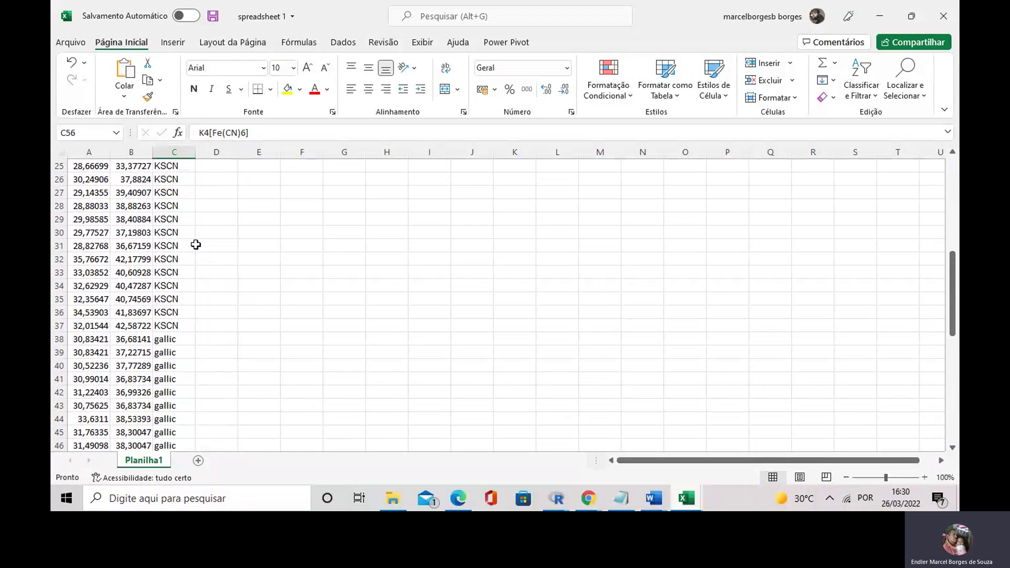
scroll(194, 242, up, 2)
scroll(190, 195, down, 2)
scroll(189, 205, down, 8)
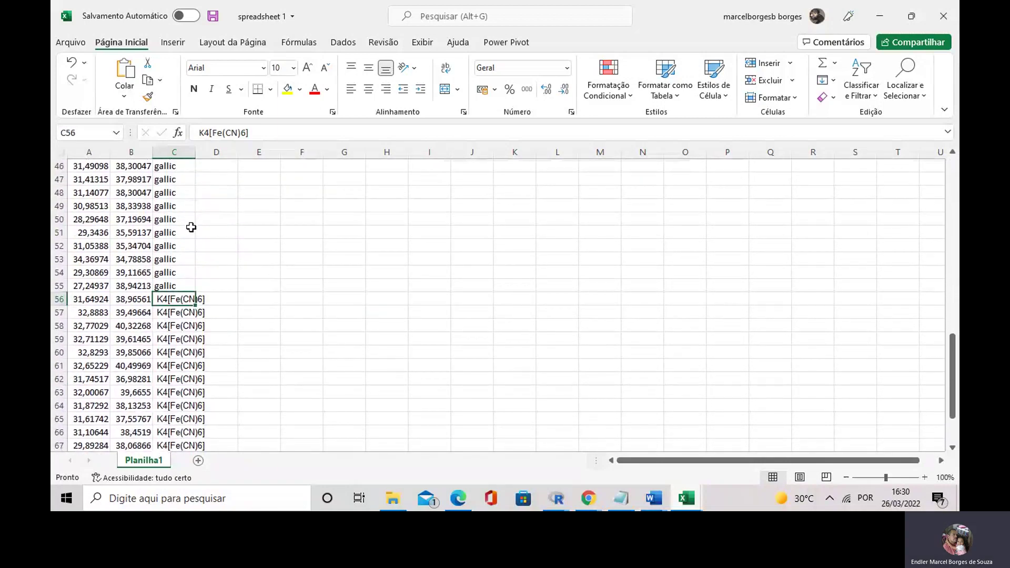
scroll(191, 226, up, 10)
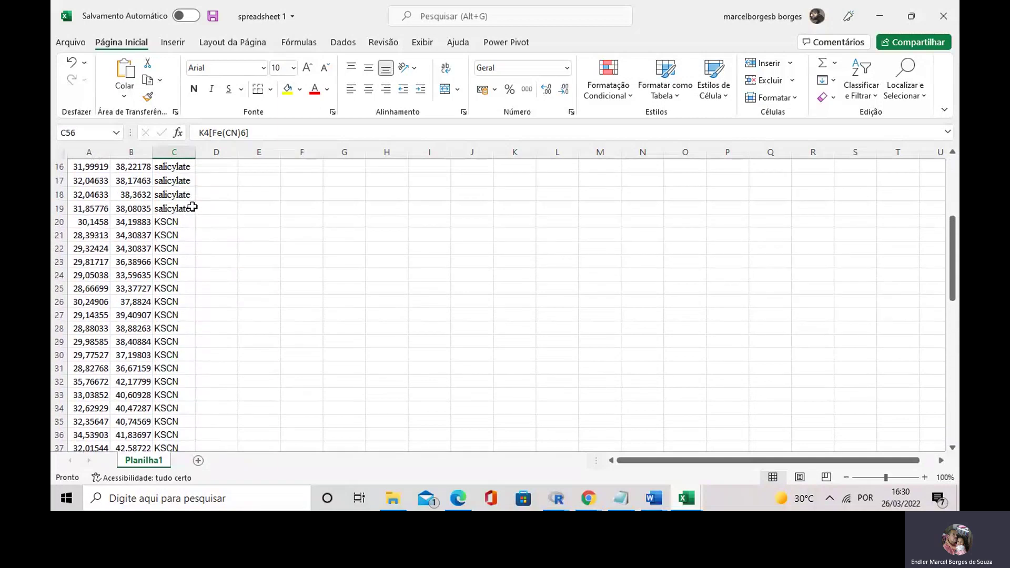
scroll(192, 210, up, 3)
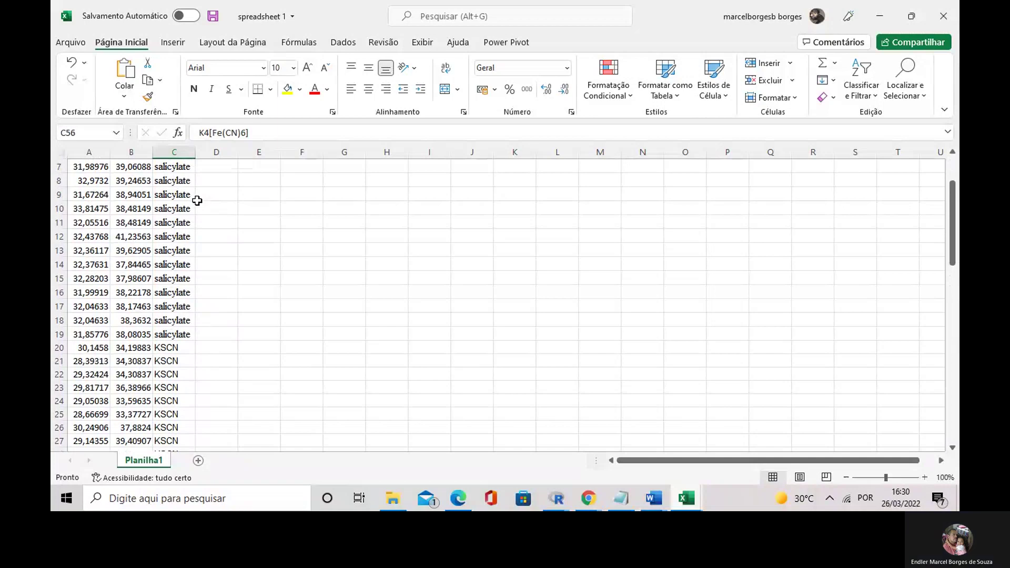
scroll(197, 201, up, 2)
scroll(192, 205, down, 5)
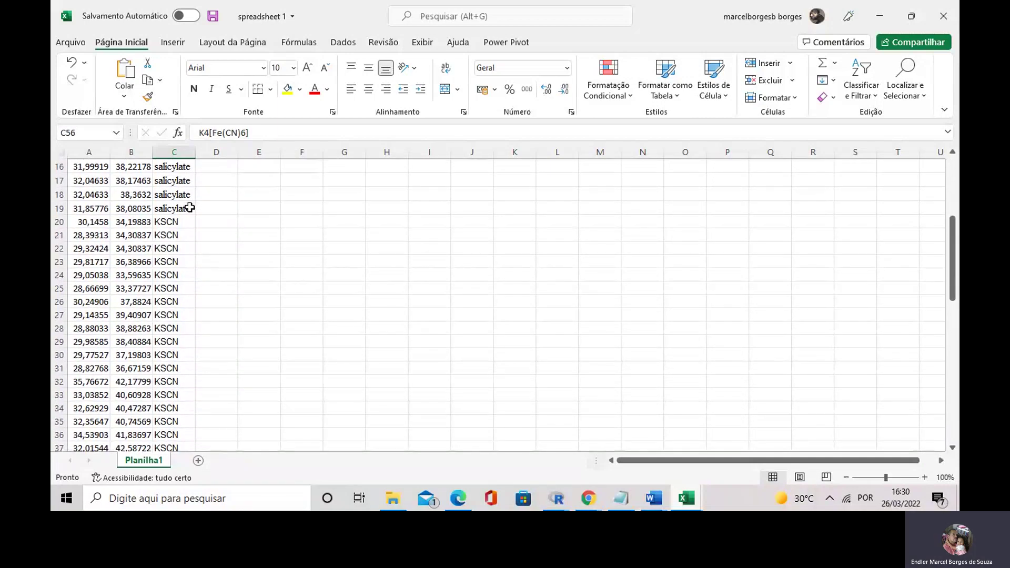
scroll(190, 208, down, 4)
scroll(189, 216, down, 3)
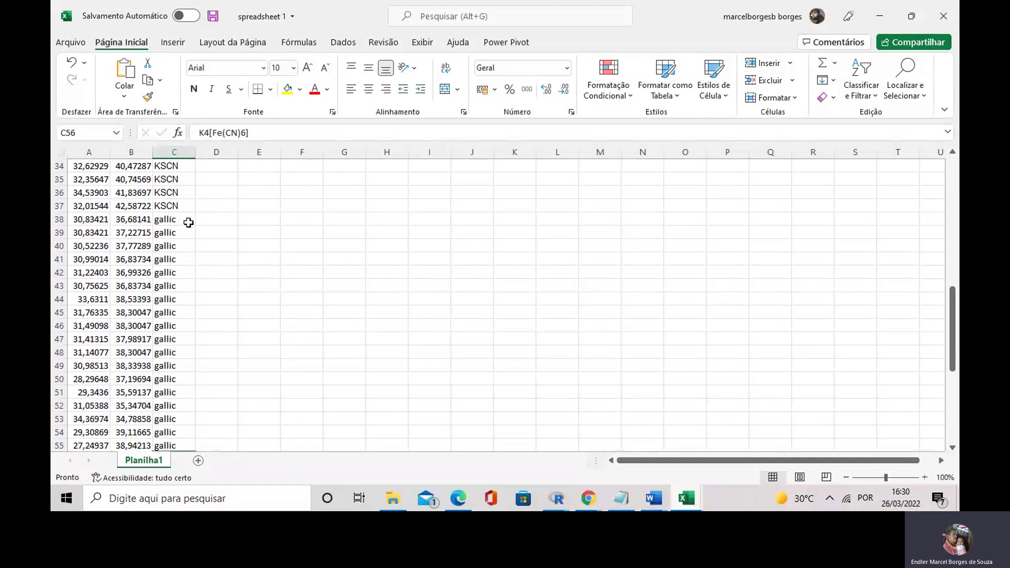
scroll(184, 237, up, 4)
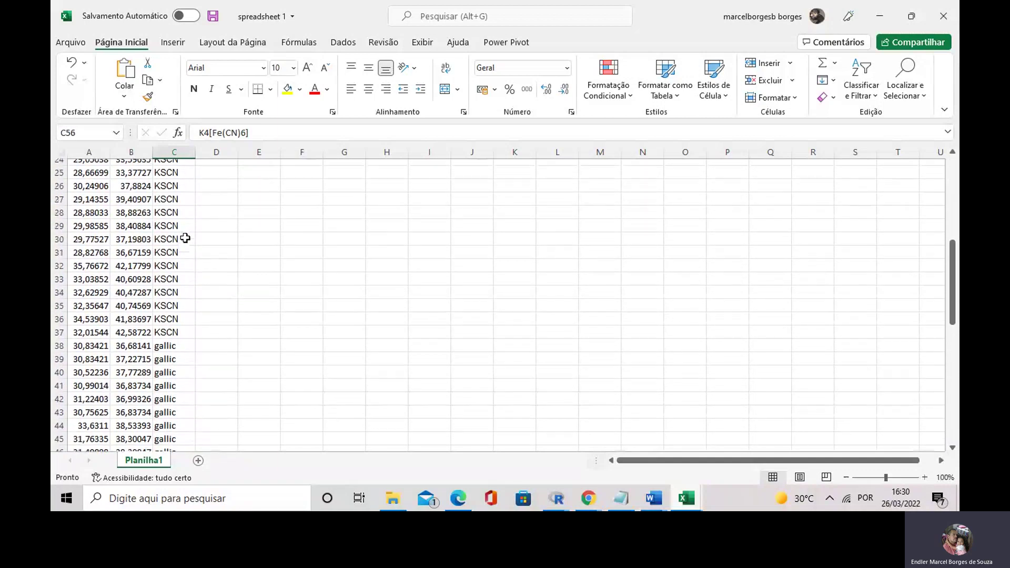
scroll(186, 238, up, 3)
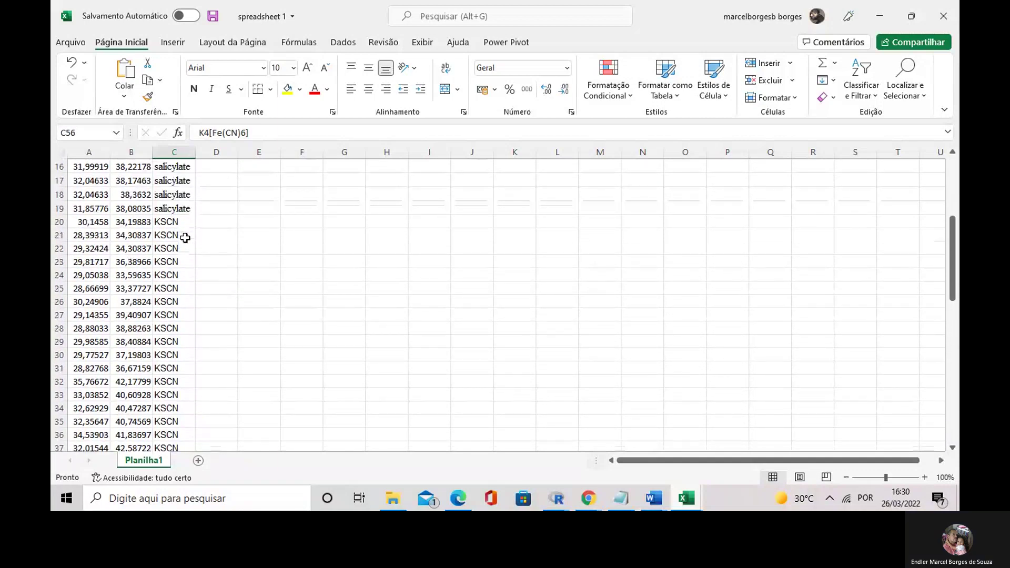
scroll(185, 239, up, 5)
Inspect an entry in each assay group in column C, from salicylate through KSCN and gallic to K4[Fe(CN)6].
click(183, 182)
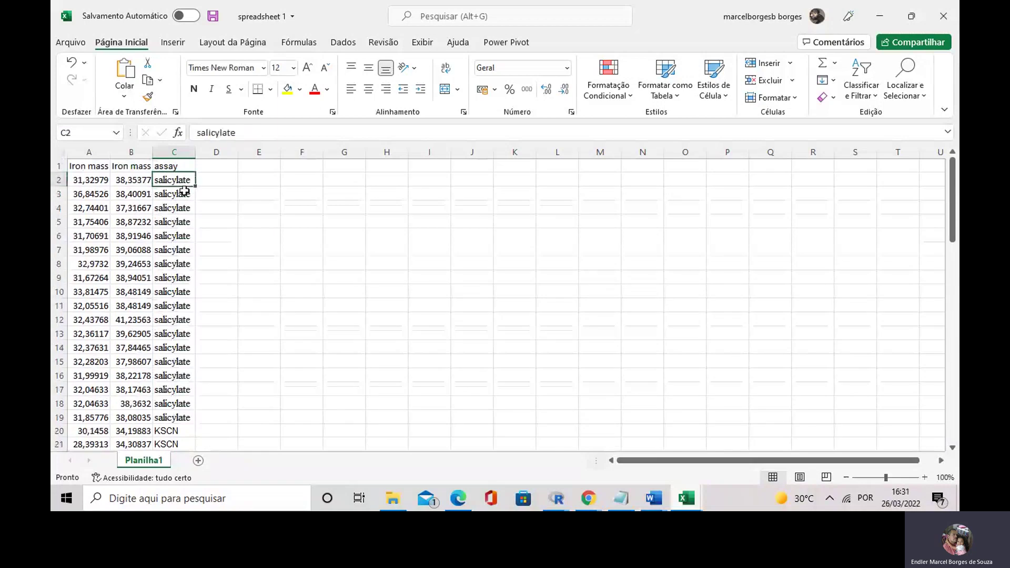
click(183, 219)
scroll(195, 263, down, 1)
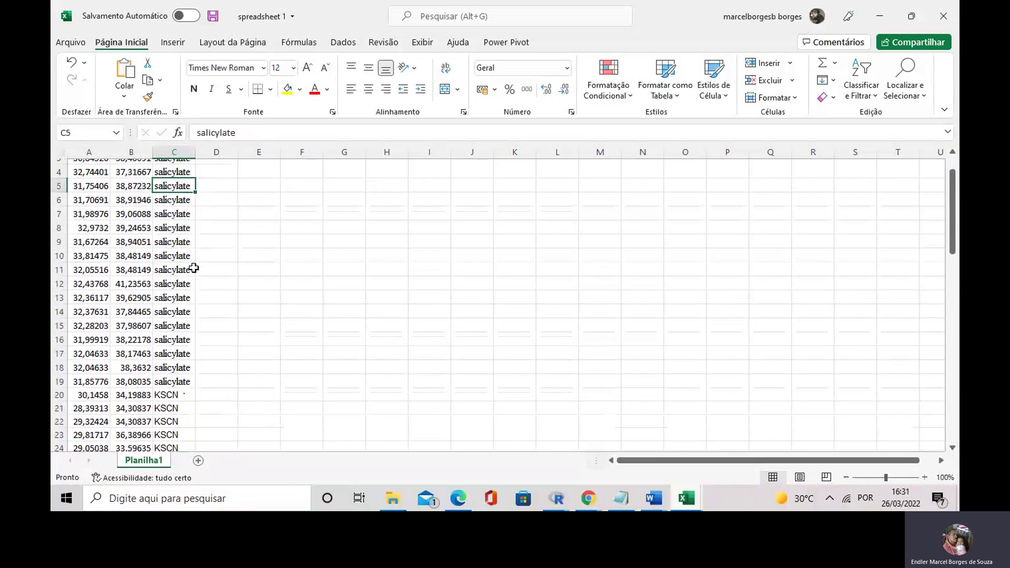
scroll(194, 268, down, 3)
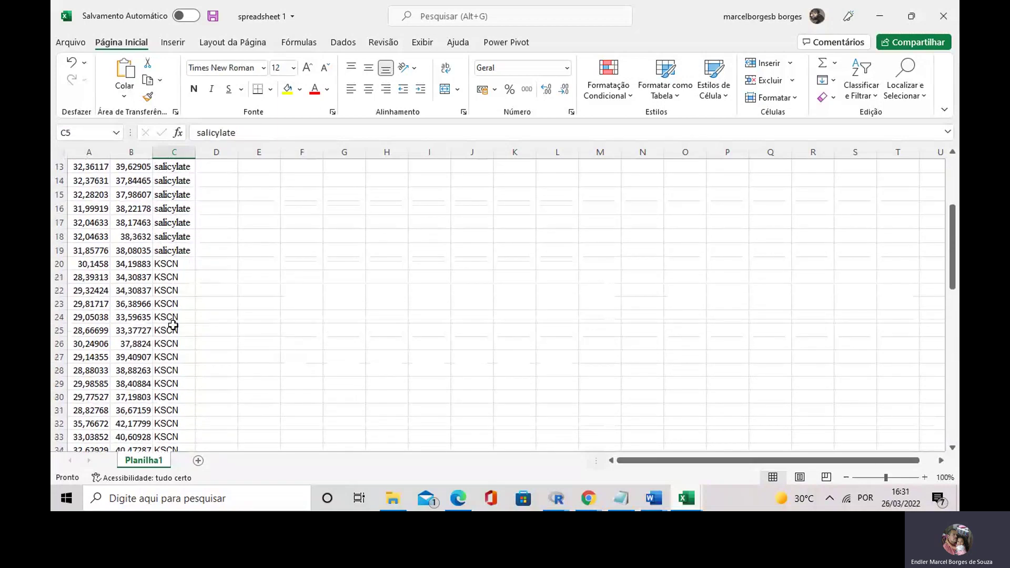
click(173, 323)
scroll(155, 335, down, 4)
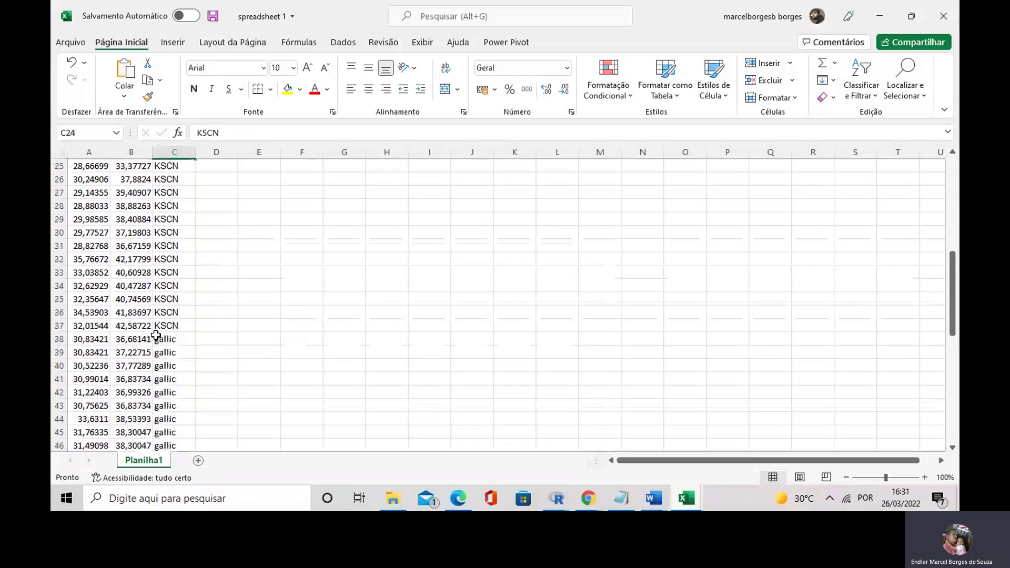
click(156, 337)
scroll(211, 330, down, 6)
click(176, 357)
scroll(251, 310, down, 1)
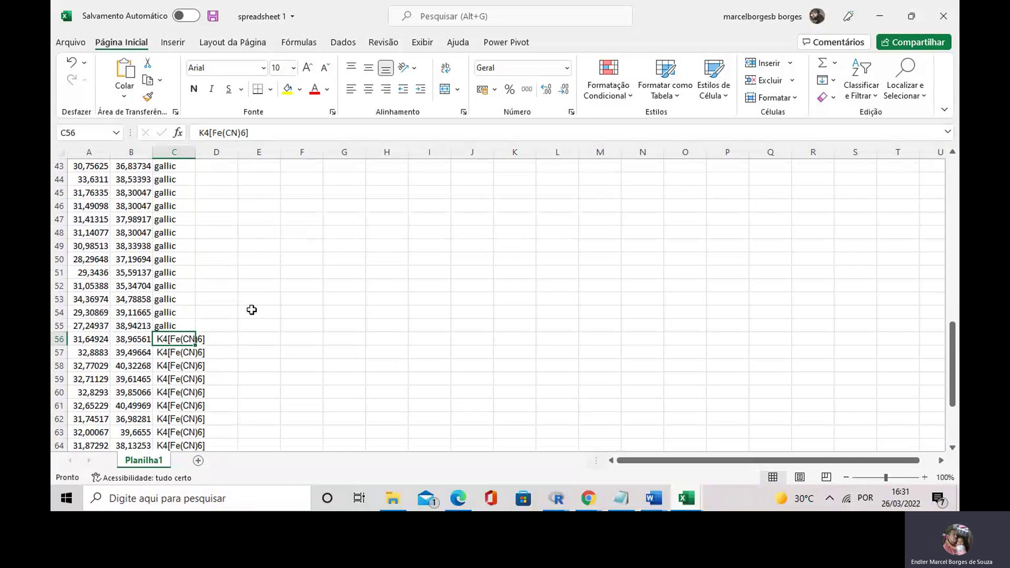
Compare the gallic and KSCN rows with the K4[Fe(CN)6] rows down to the end of the data.
scroll(230, 284, up, 3)
click(174, 232)
scroll(175, 236, up, 4)
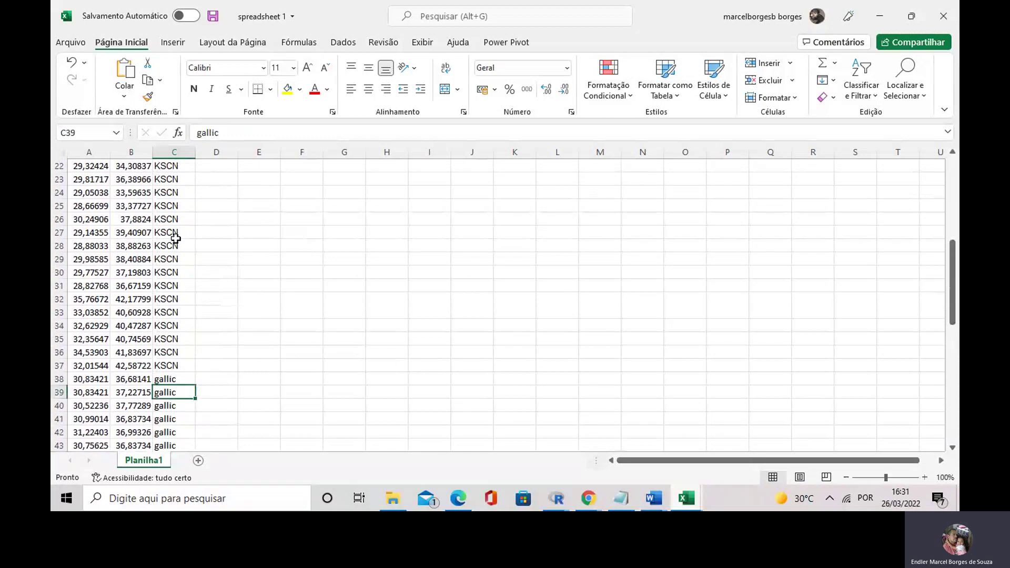
click(179, 209)
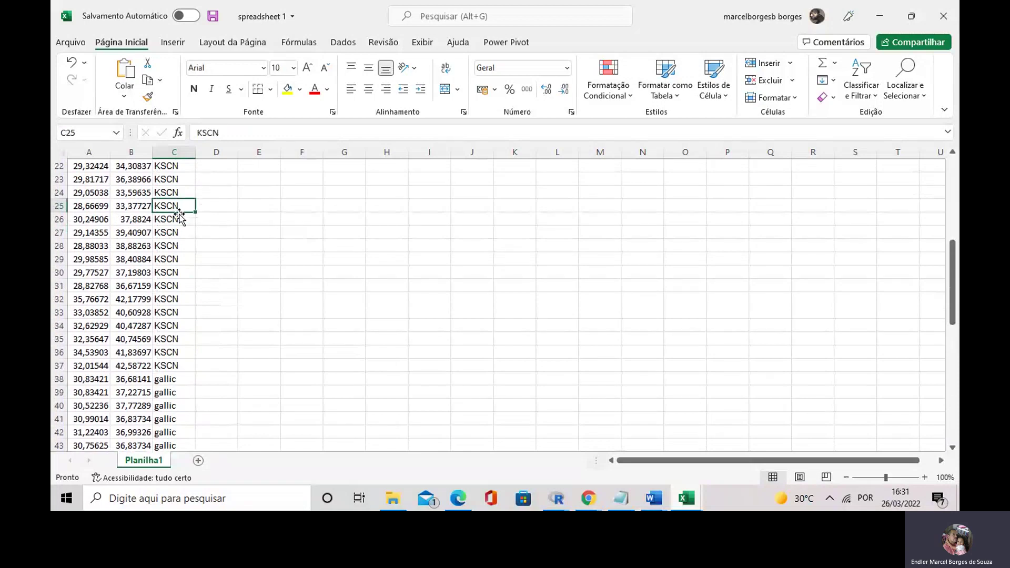
scroll(182, 221, down, 2)
scroll(183, 235, down, 3)
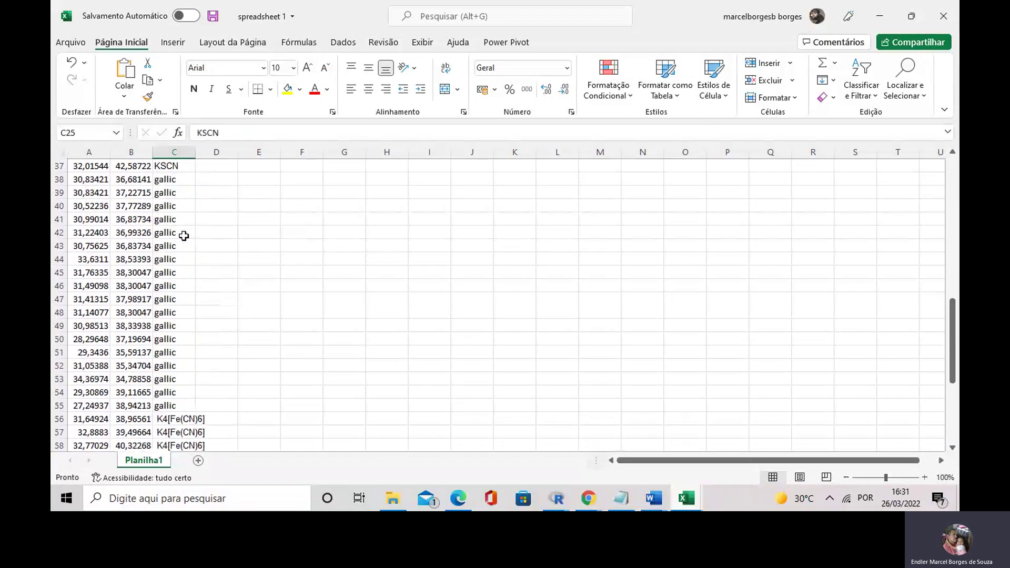
scroll(184, 235, down, 5)
click(191, 246)
scroll(197, 248, down, 3)
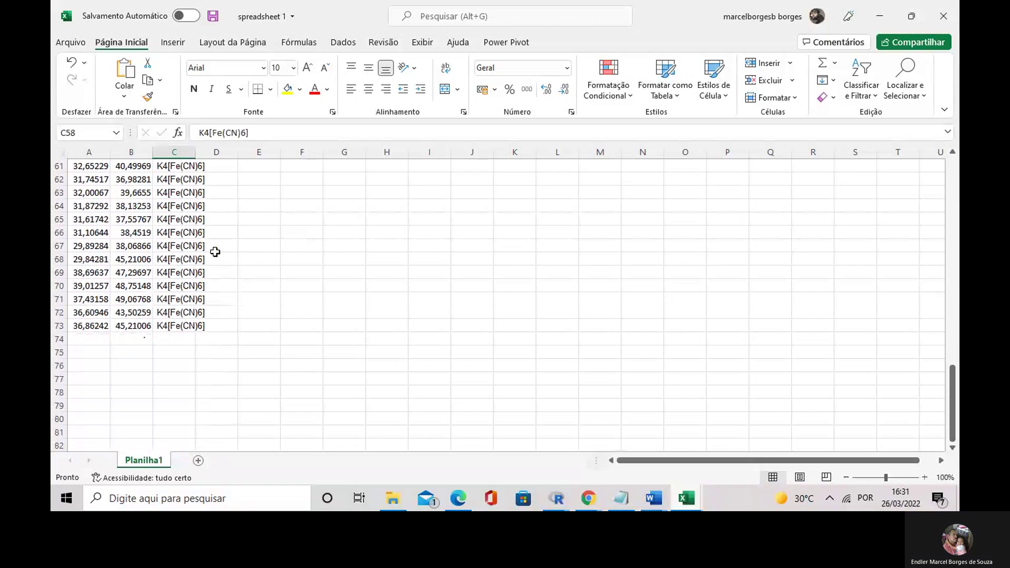
scroll(196, 248, up, 3)
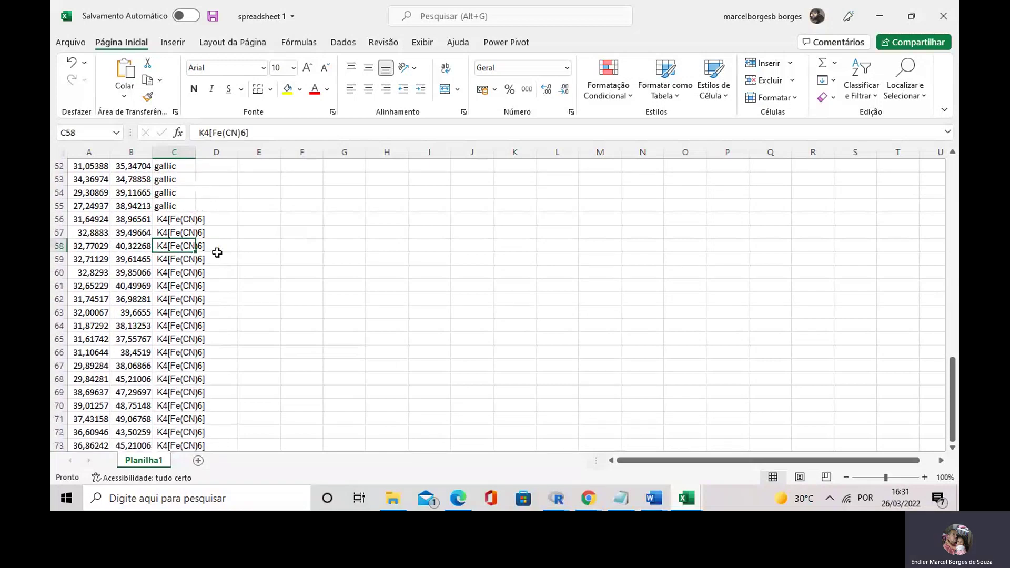
scroll(217, 253, up, 2)
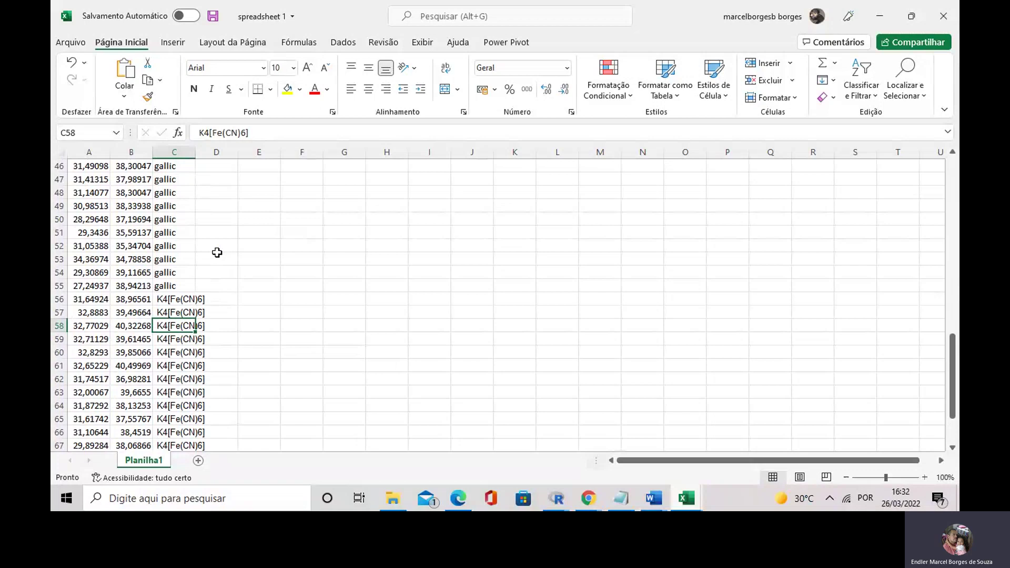
scroll(199, 223, up, 2)
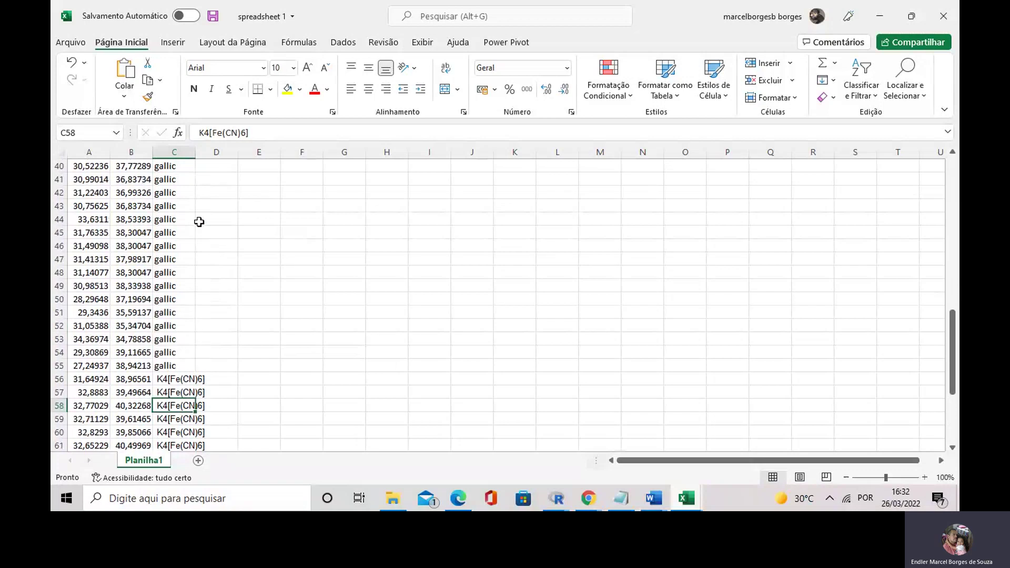
scroll(199, 221, up, 1)
scroll(199, 222, up, 3)
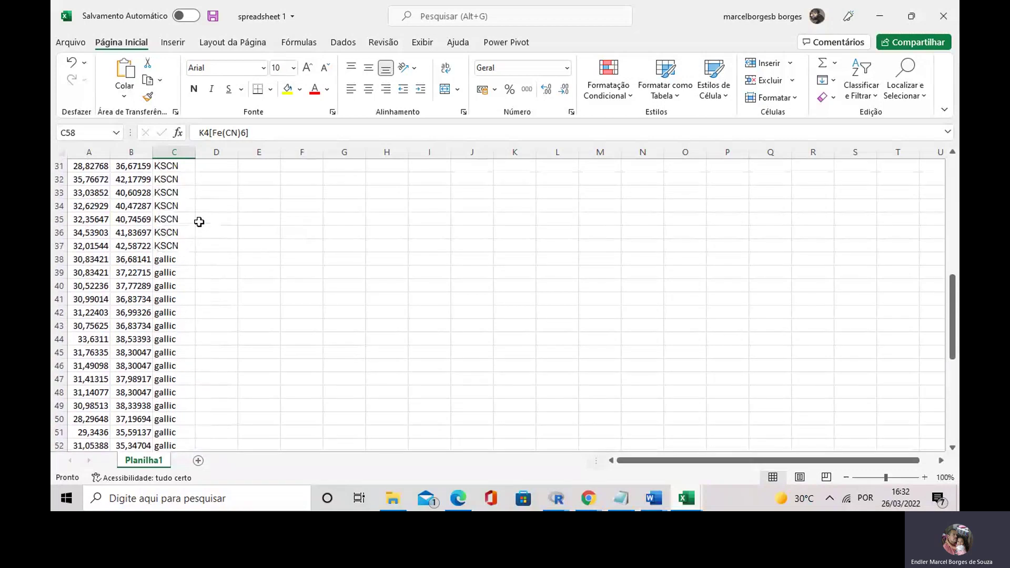
Switch to R Commander and import the Excel workbook spreadsheet 1 as Dataset, with variable names in the first row and character data converted to factors.
scroll(199, 221, up, 10)
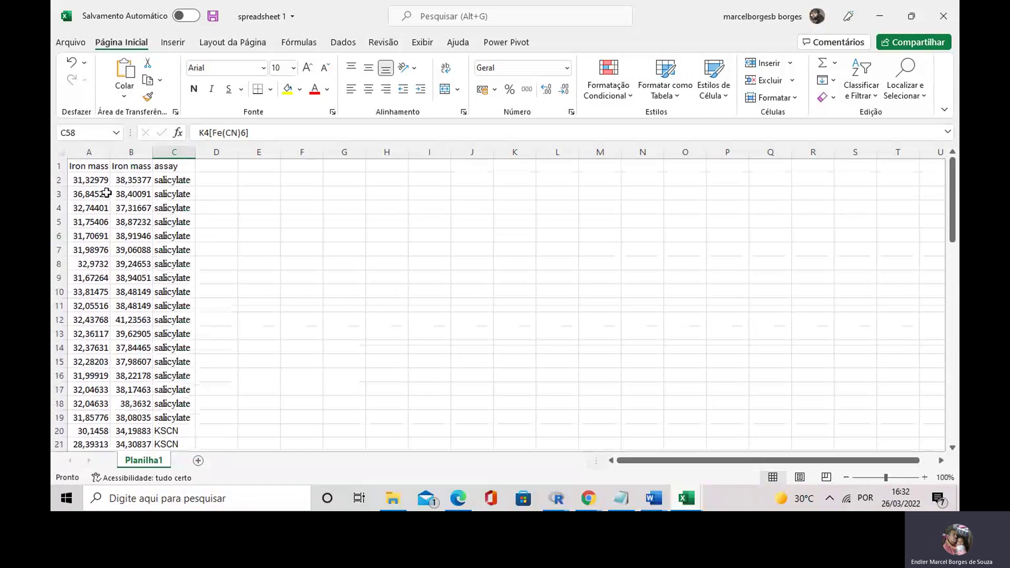
key(alt+Tab)
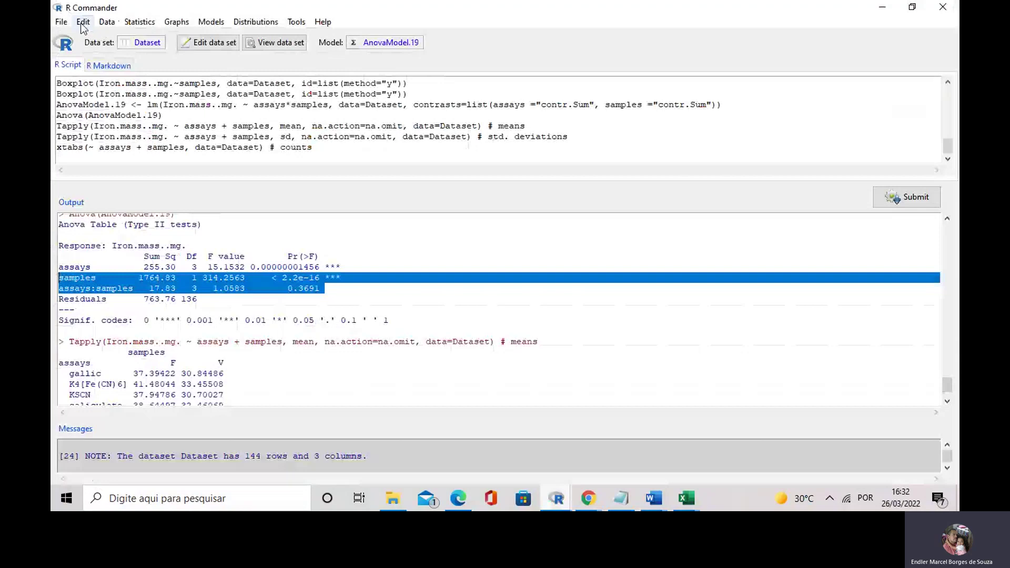
click(106, 21)
mouse_move(169, 80)
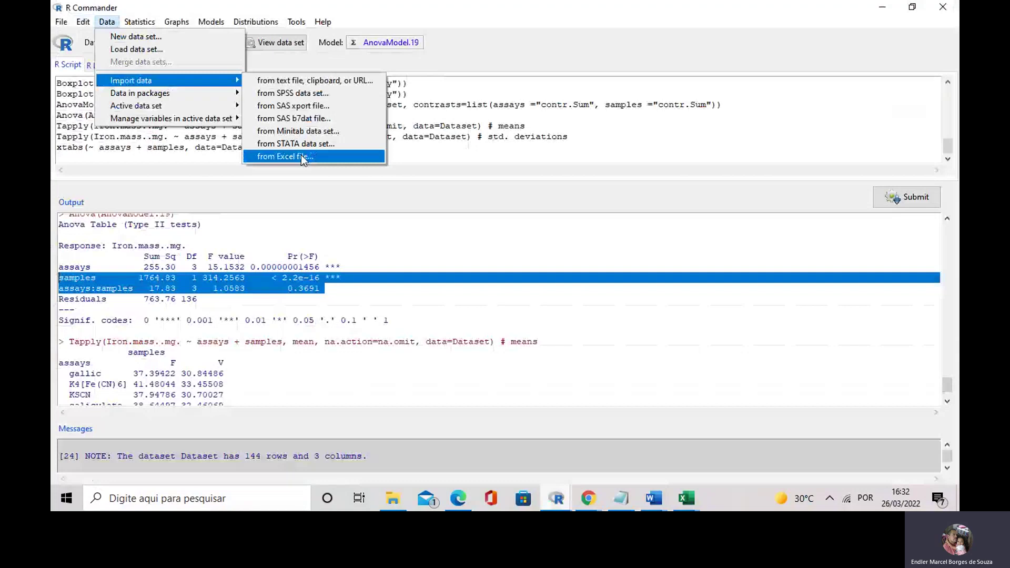
click(301, 156)
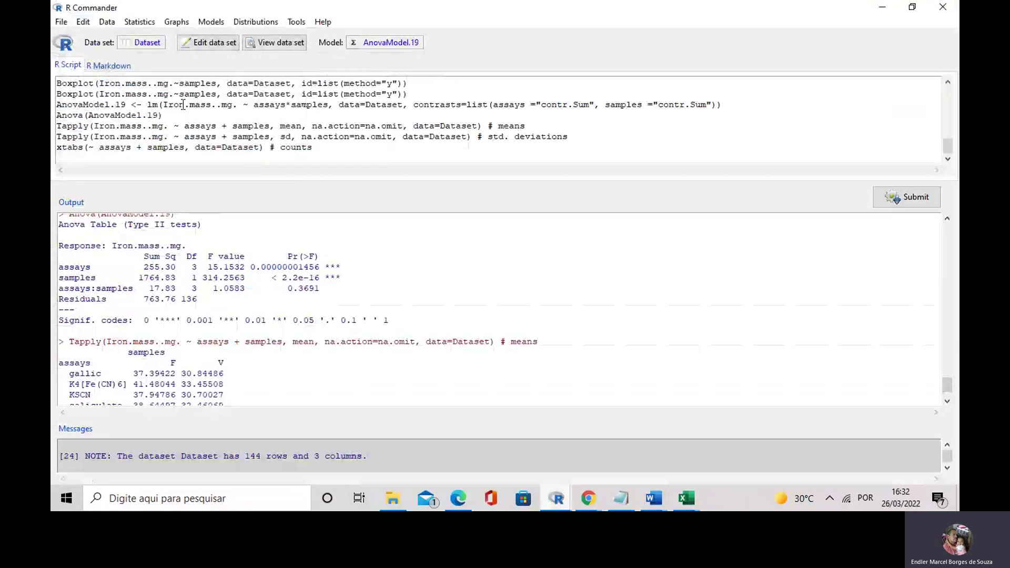
click(106, 21)
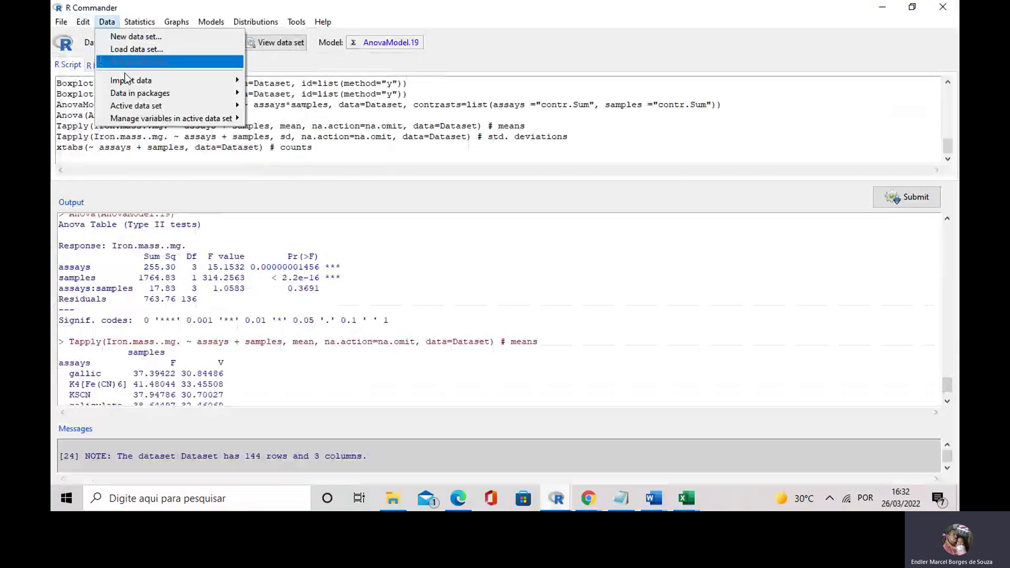
mouse_move(131, 80)
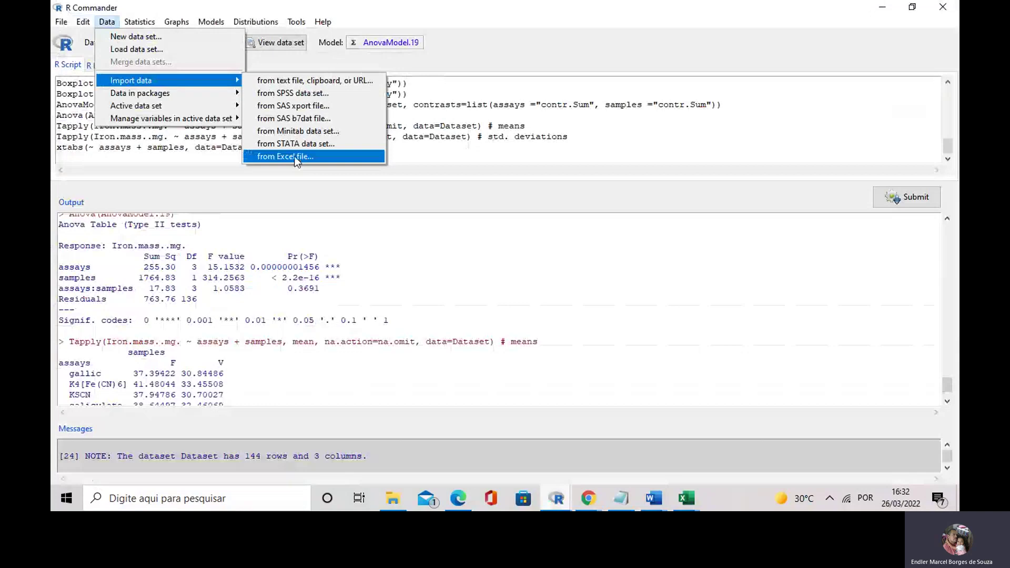
click(296, 158)
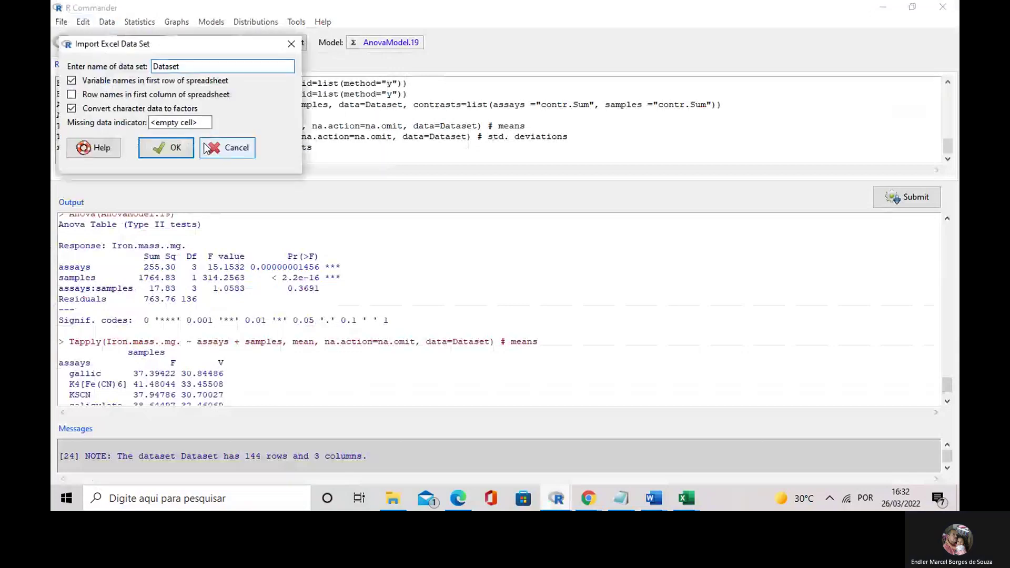
click(206, 148)
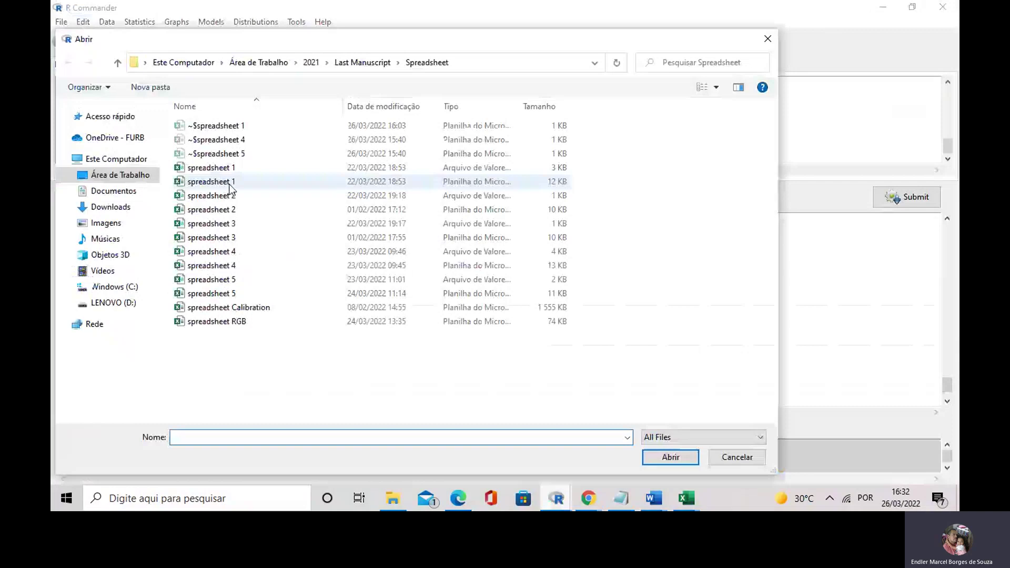
click(230, 184)
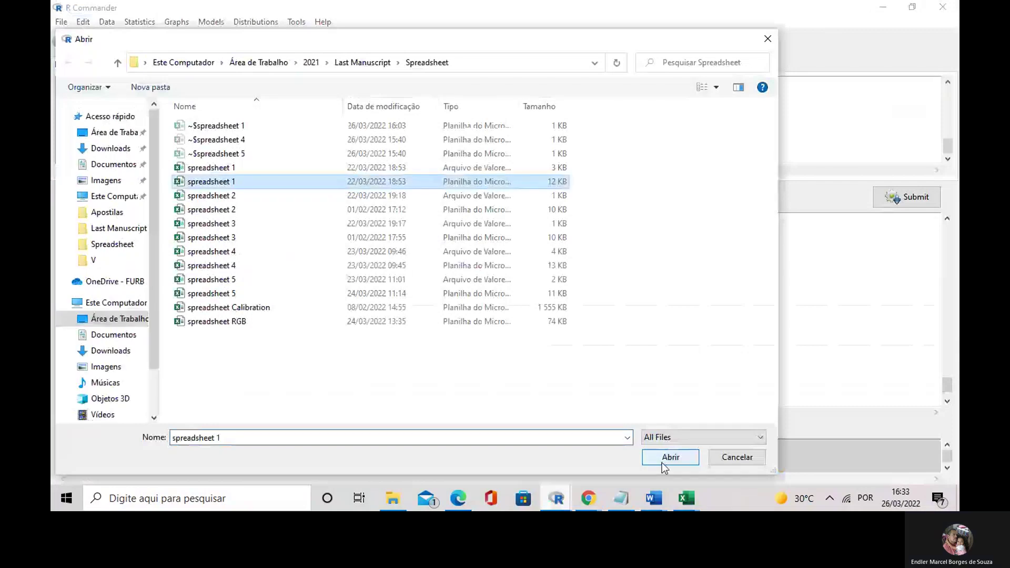
click(656, 460)
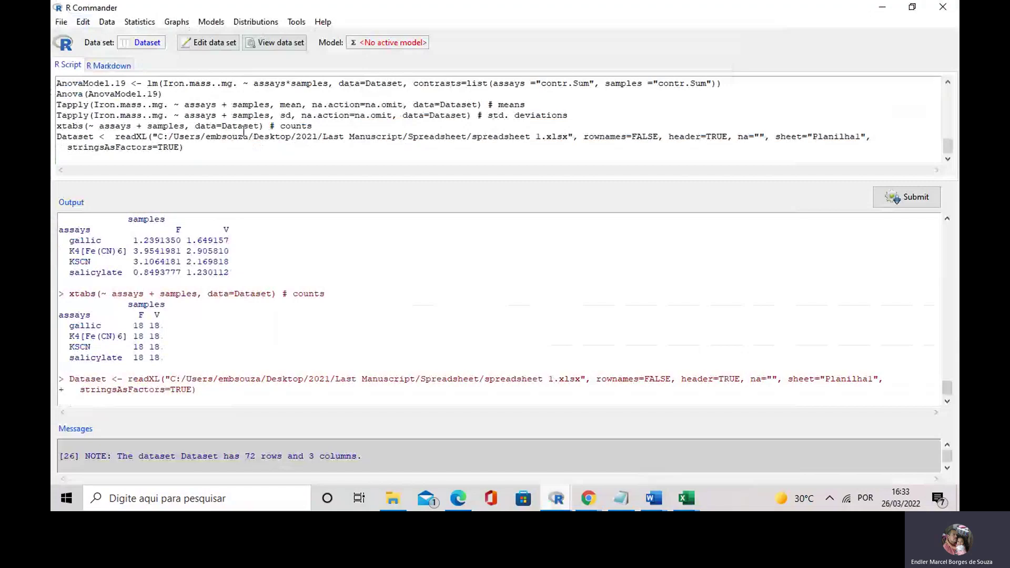
Check cell A1's heading in Excel and run a one-way ANOVA of Iron.mass..F..V by assay in R Commander, with pairwise comparisons and Welch F-test.
key(alt+Tab)
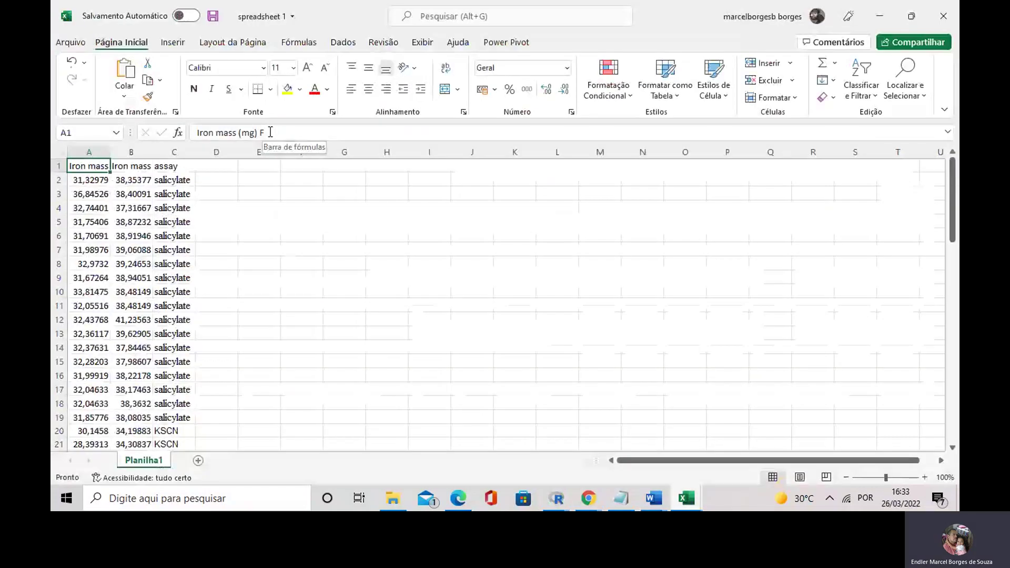
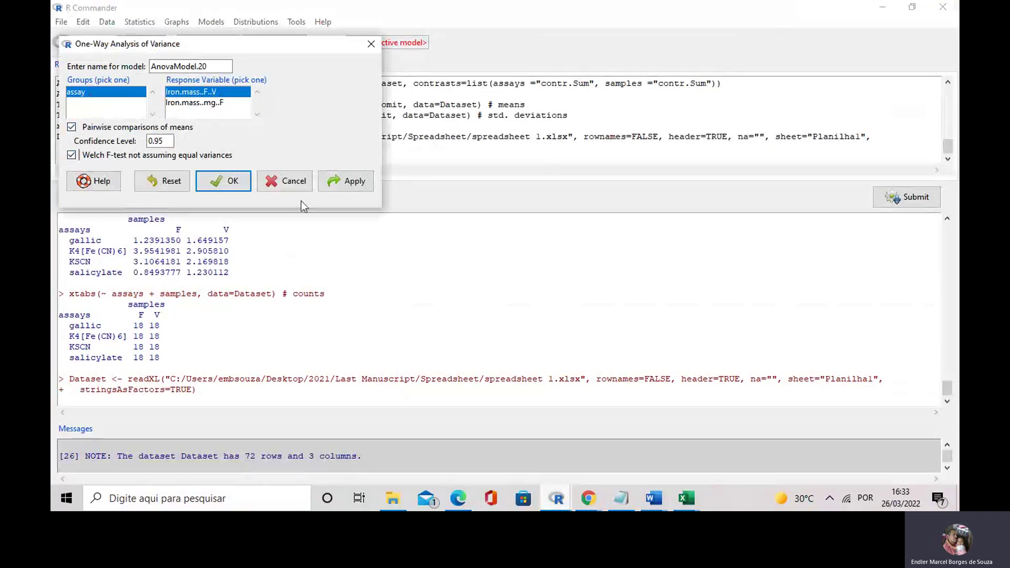
click(335, 184)
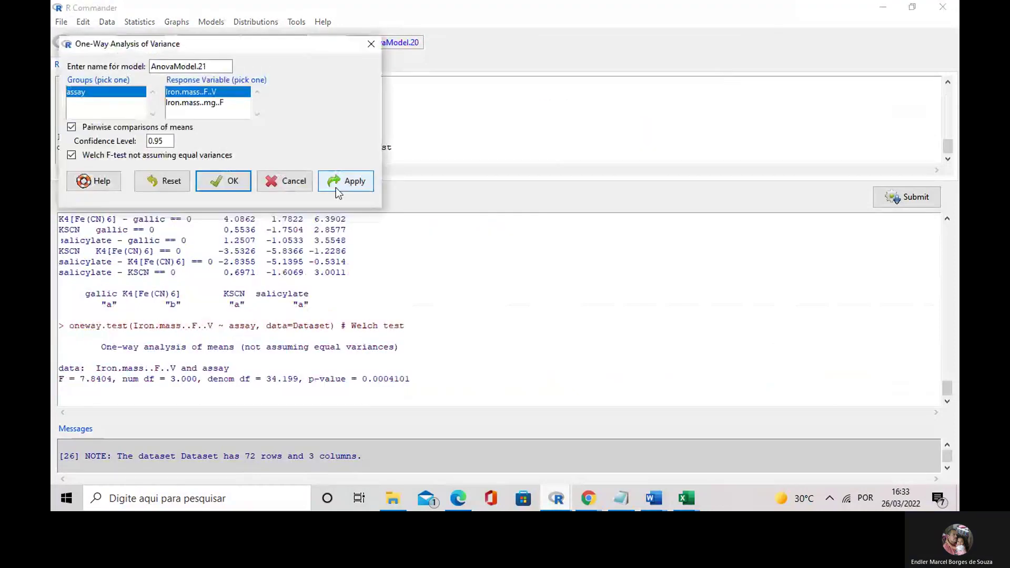
click(335, 188)
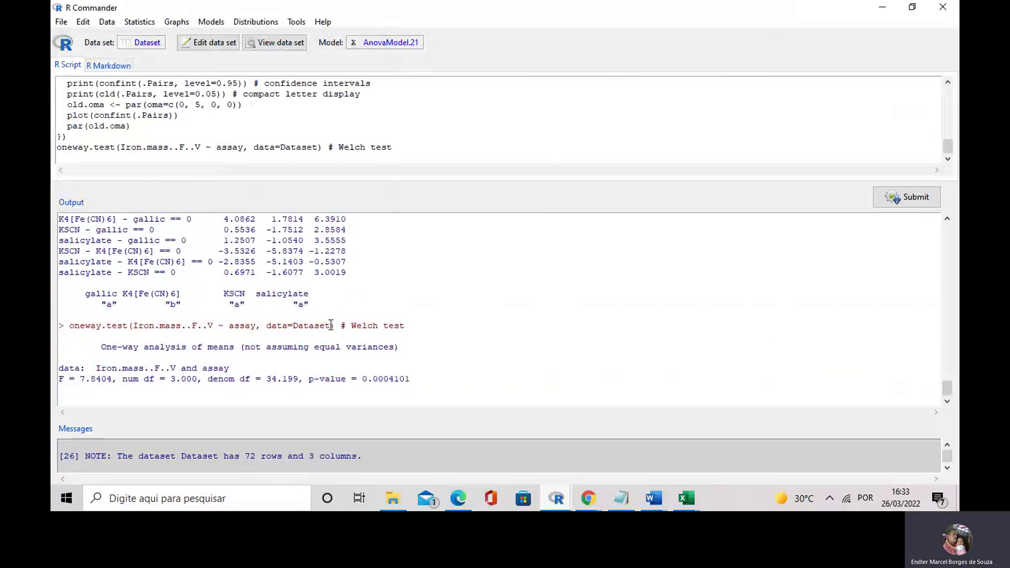
Look through the ANOVA output, from the Welch test and Tukey contrasts back to the model summary and group means.
scroll(334, 325, up, 10)
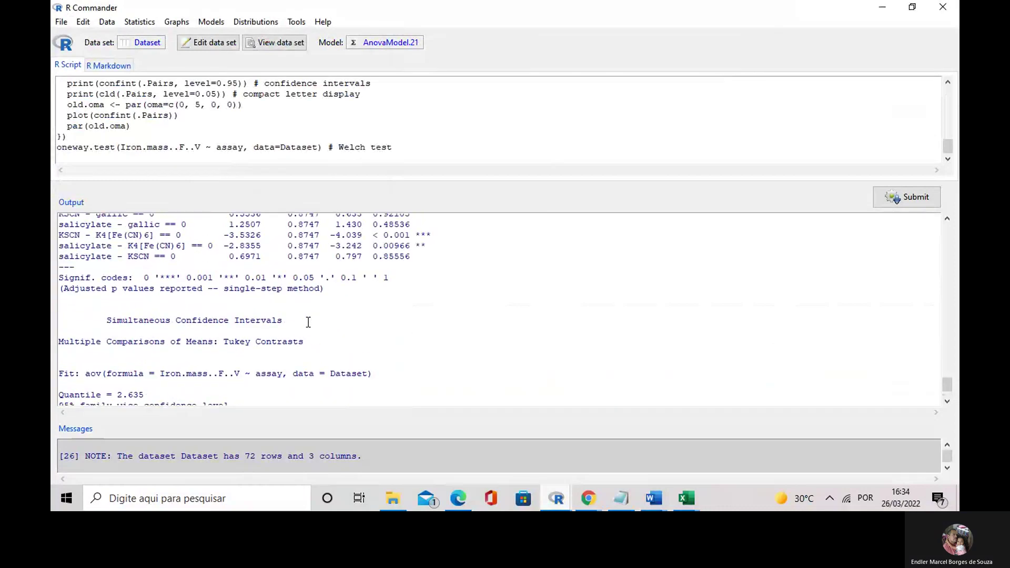
scroll(307, 324, up, 12)
scroll(299, 324, up, 3)
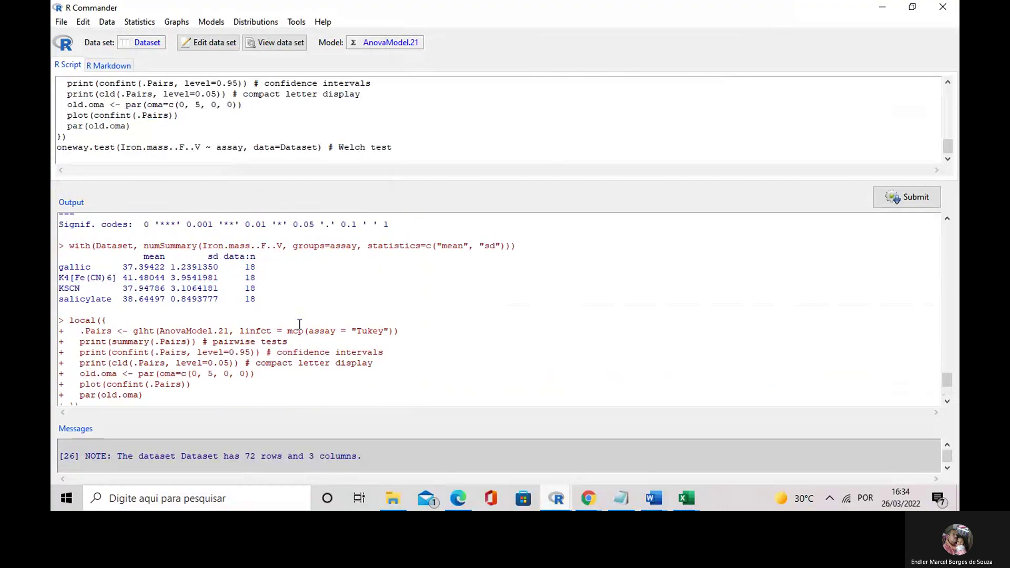
scroll(288, 331, down, 5)
scroll(288, 332, down, 10)
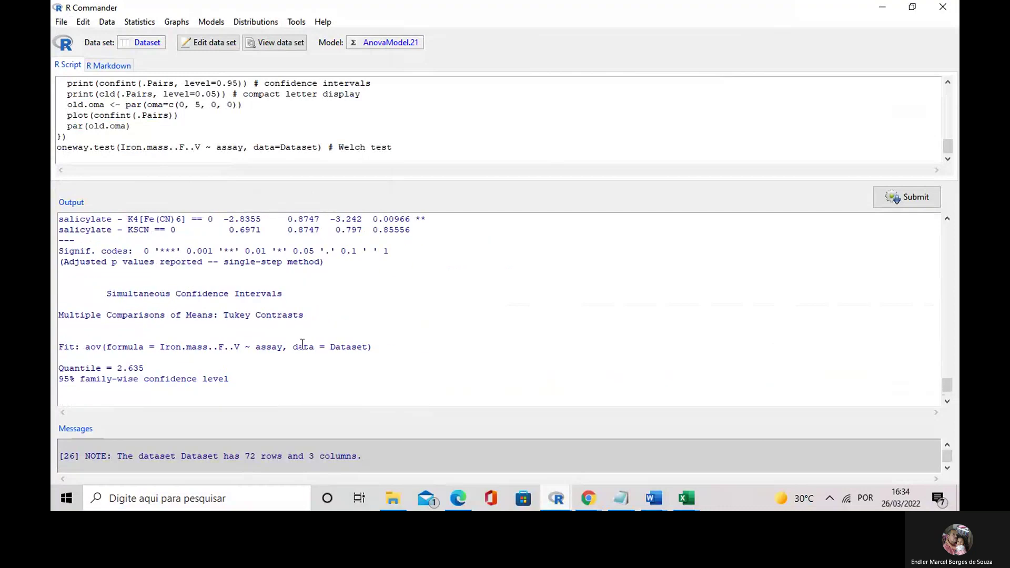
scroll(294, 343, up, 5)
scroll(294, 342, up, 4)
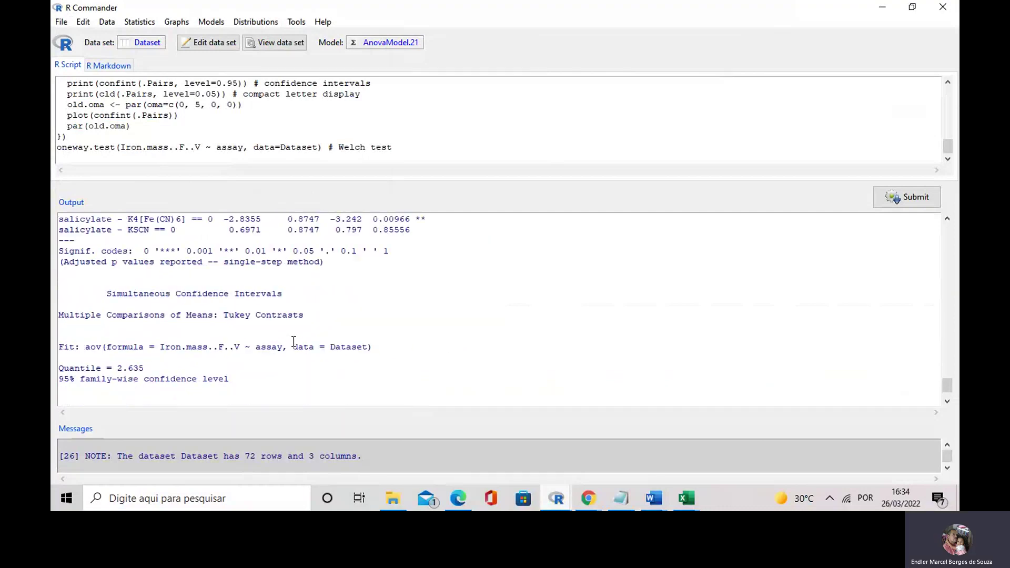
scroll(286, 336, up, 5)
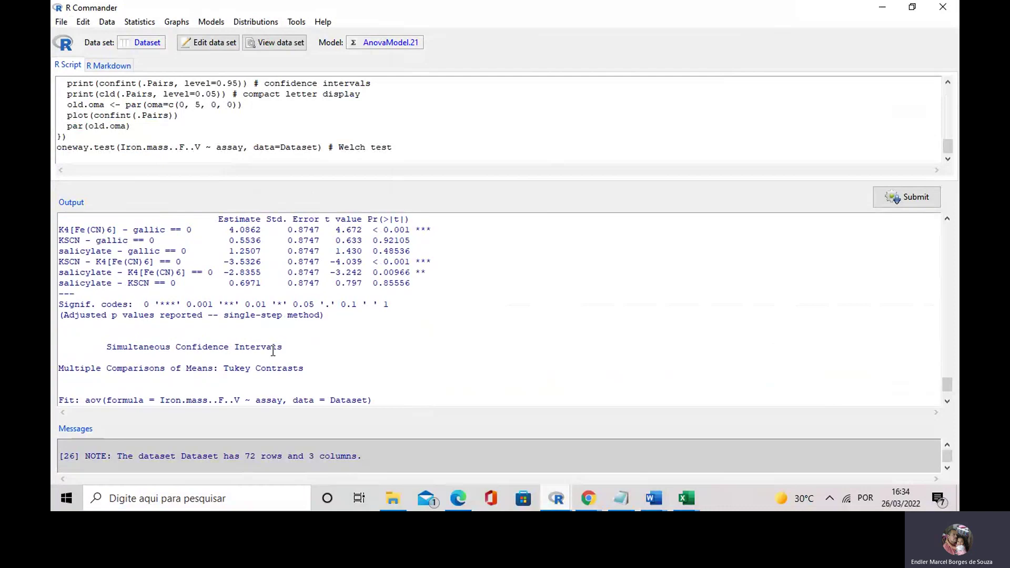
scroll(265, 353, up, 10)
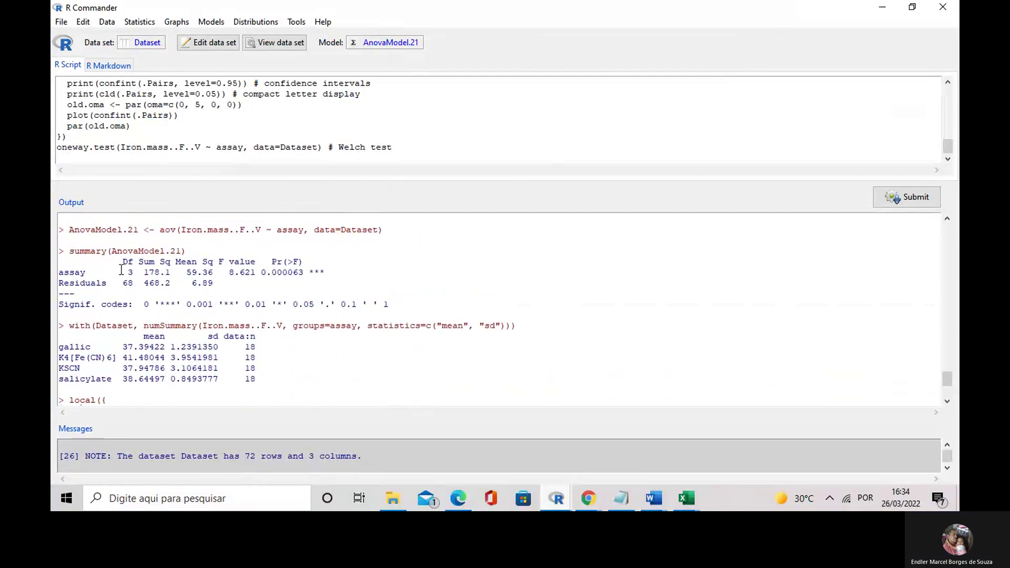
Examine the ANOVA summary table for assay and the 0.05 level in its significance codes.
drag(80, 261, 314, 305)
click(292, 287)
scroll(268, 309, down, 1)
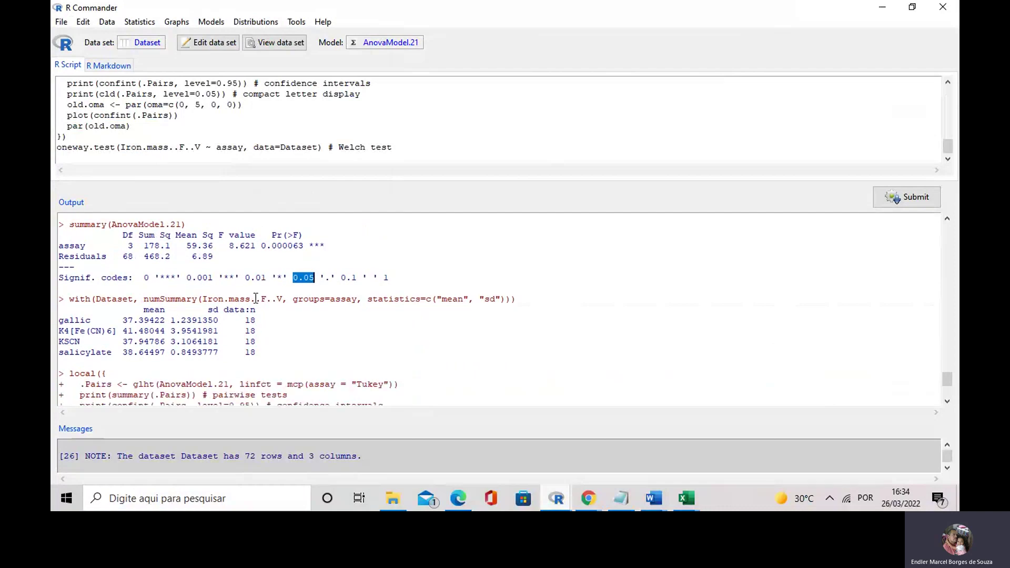
Examine the Tukey pairwise comparisons, highlighting the K4[Fe(CN)6] - gallic row and the KSCN - gallic row.
scroll(256, 299, down, 5)
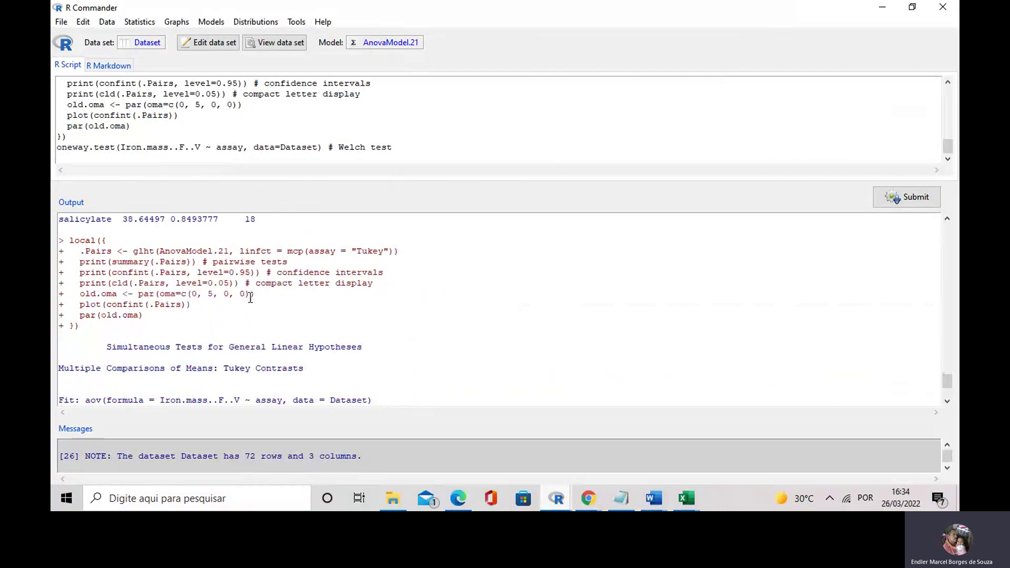
scroll(250, 298, down, 5)
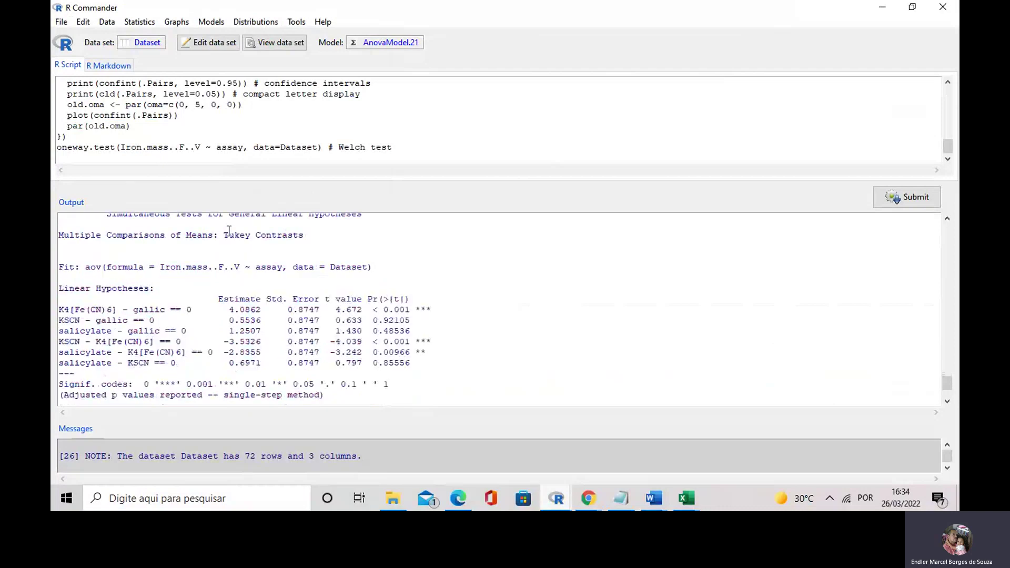
drag(70, 309, 410, 309)
click(166, 328)
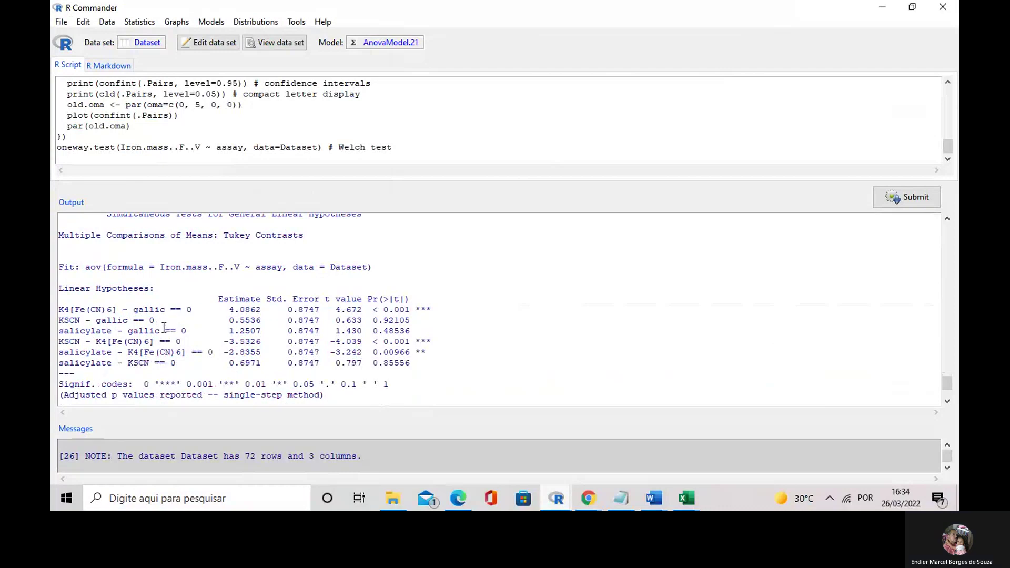
drag(59, 320, 412, 326)
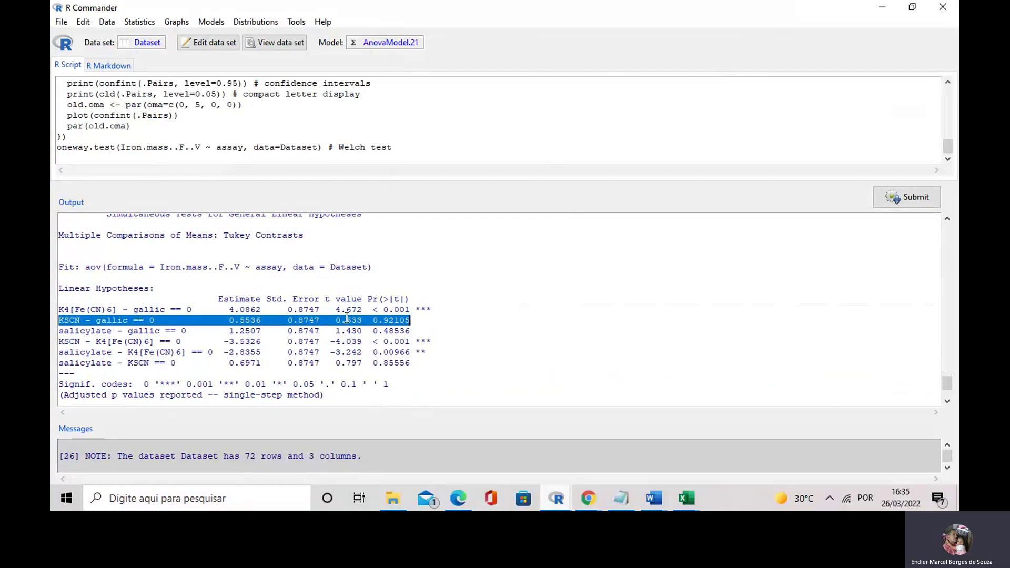
View the plot of 95% family-wise confidence intervals in RGui and return to R Commander.
click(558, 502)
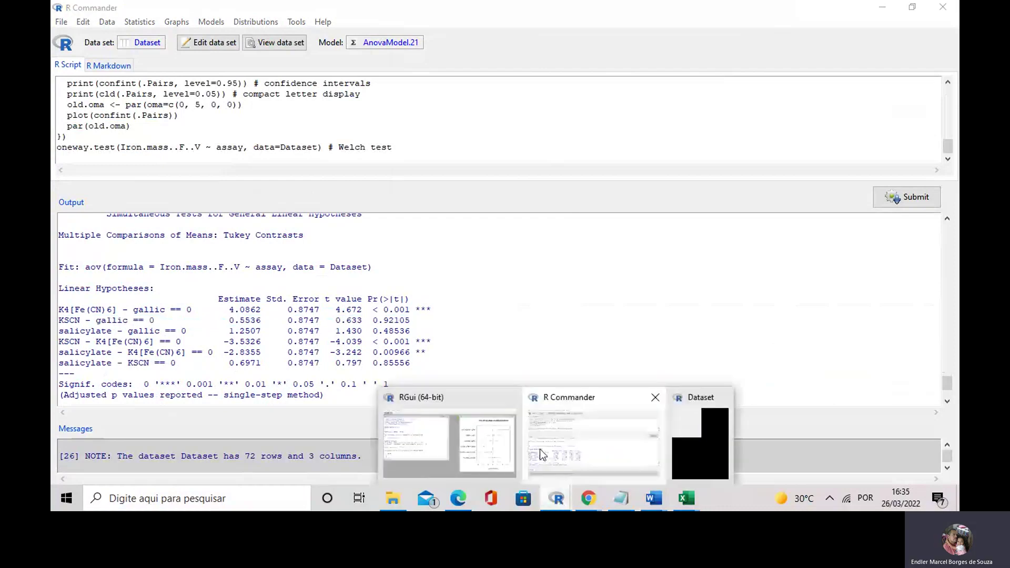
click(450, 442)
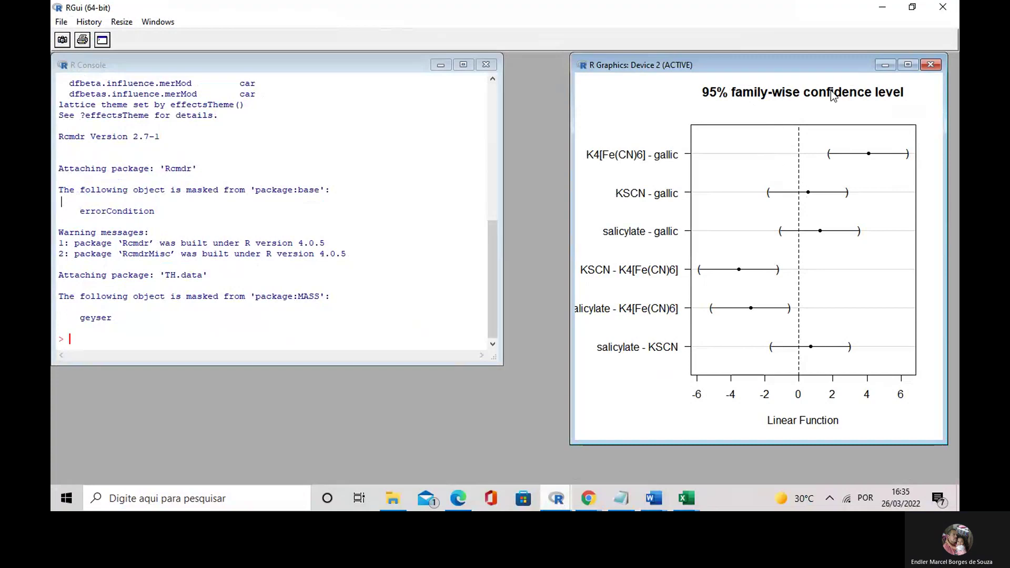
click(557, 499)
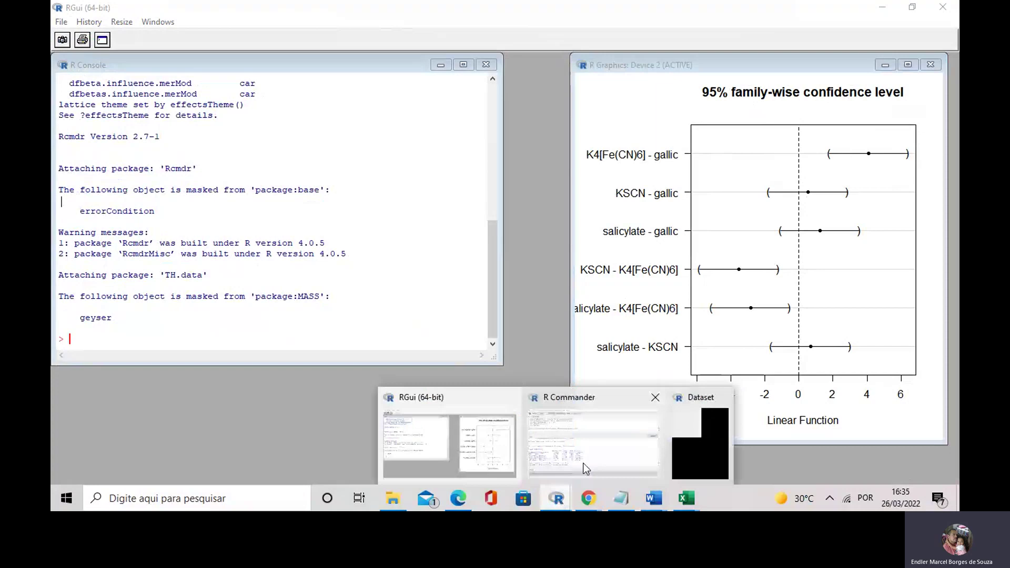
click(586, 468)
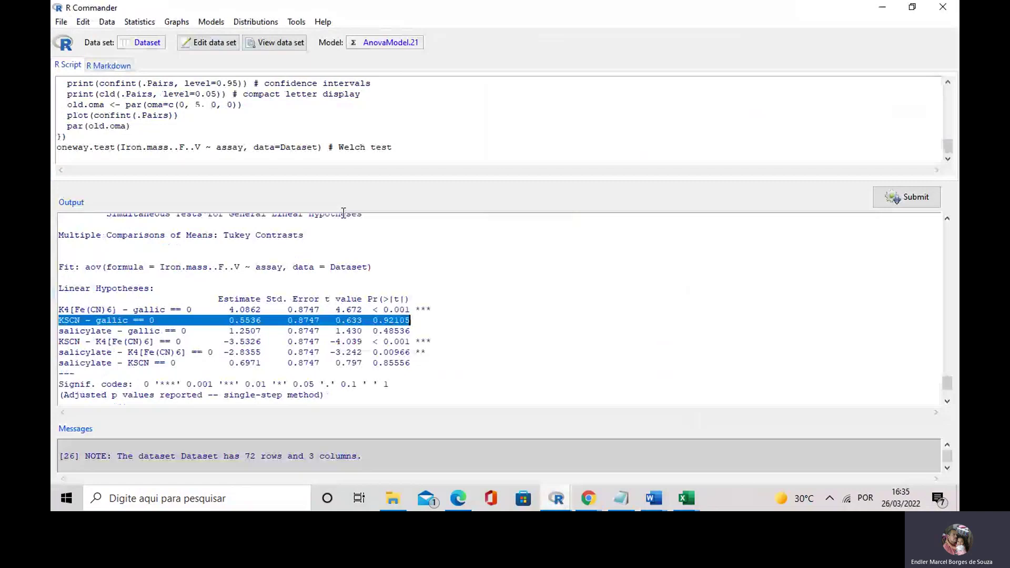
Create a boxplot of Iron.mass..F..V grouped by assay.
click(176, 22)
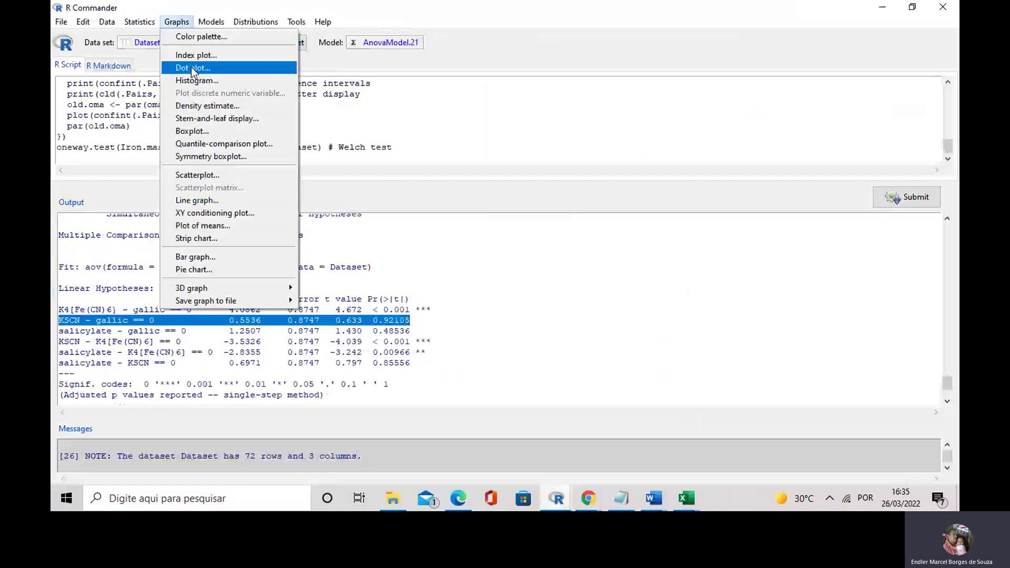
click(192, 131)
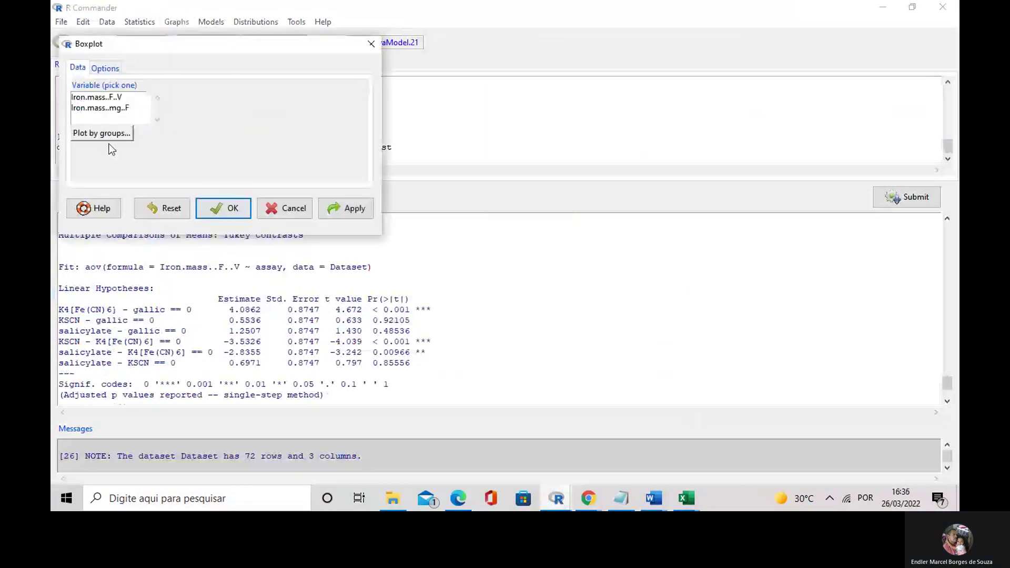
click(100, 97)
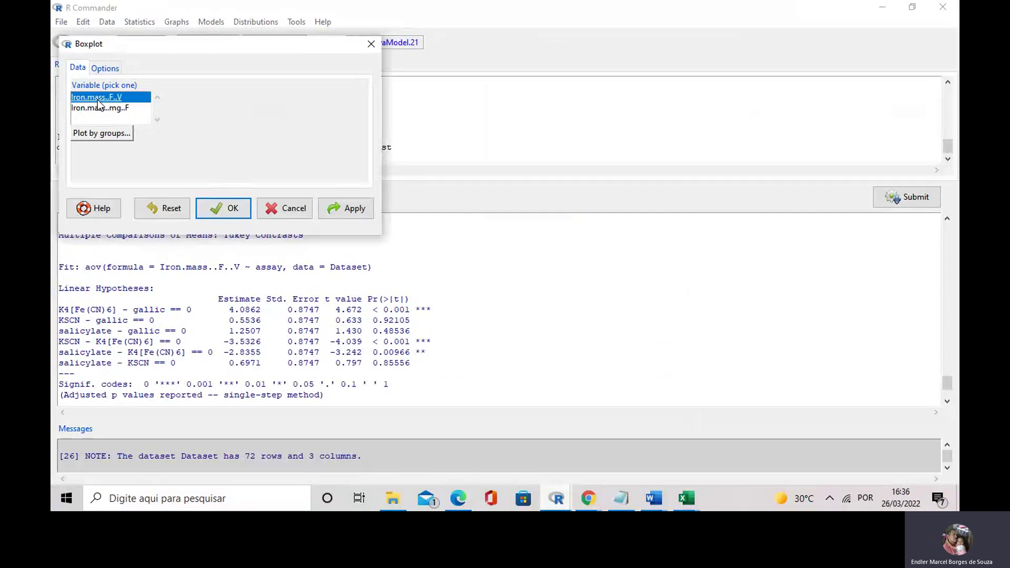
click(118, 134)
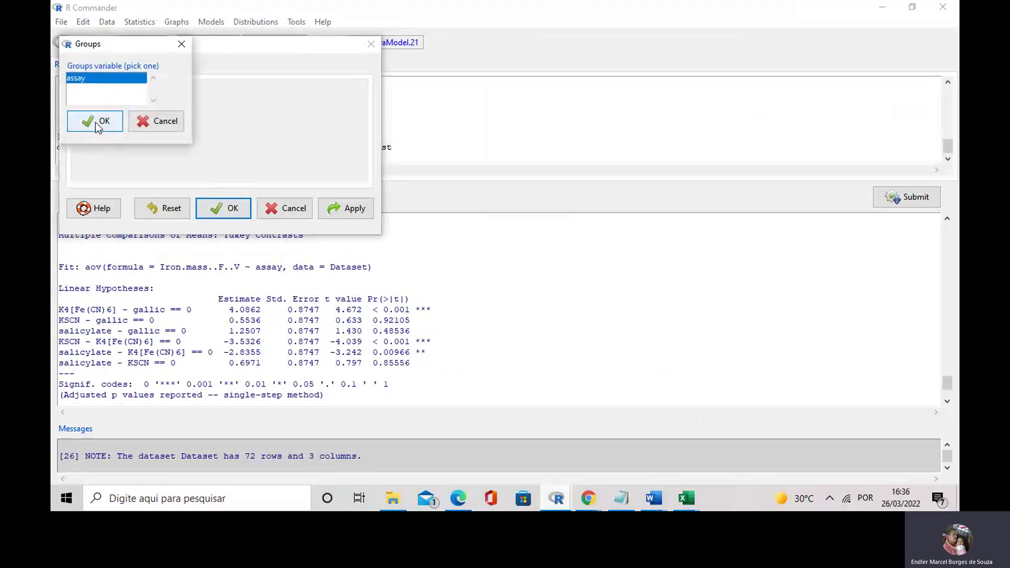
click(91, 125)
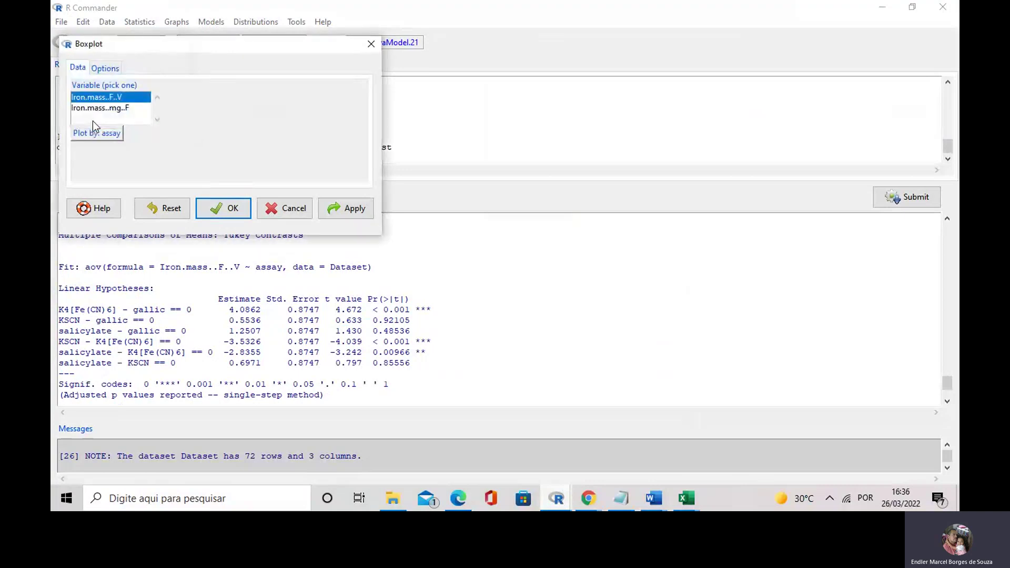
click(336, 210)
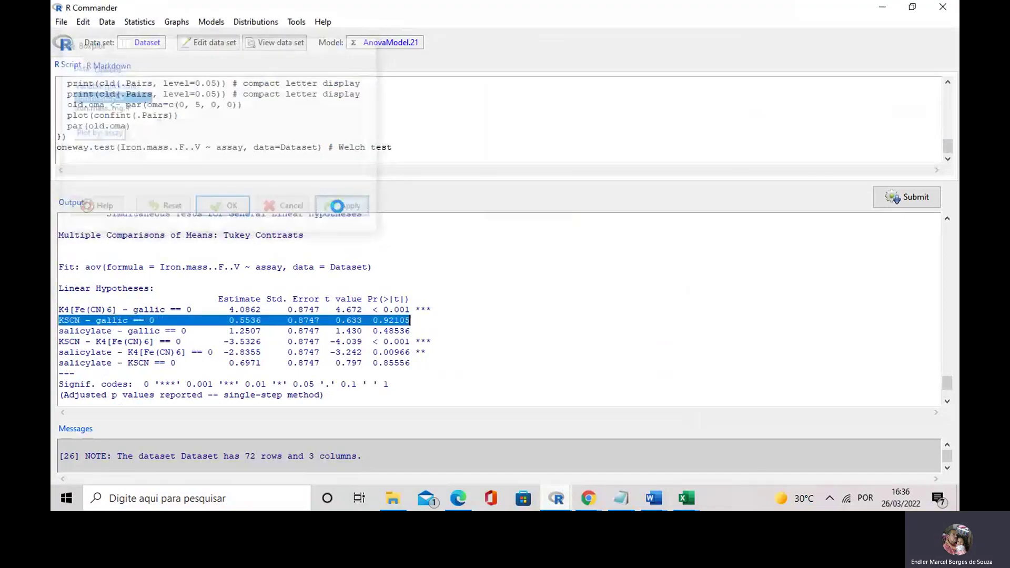
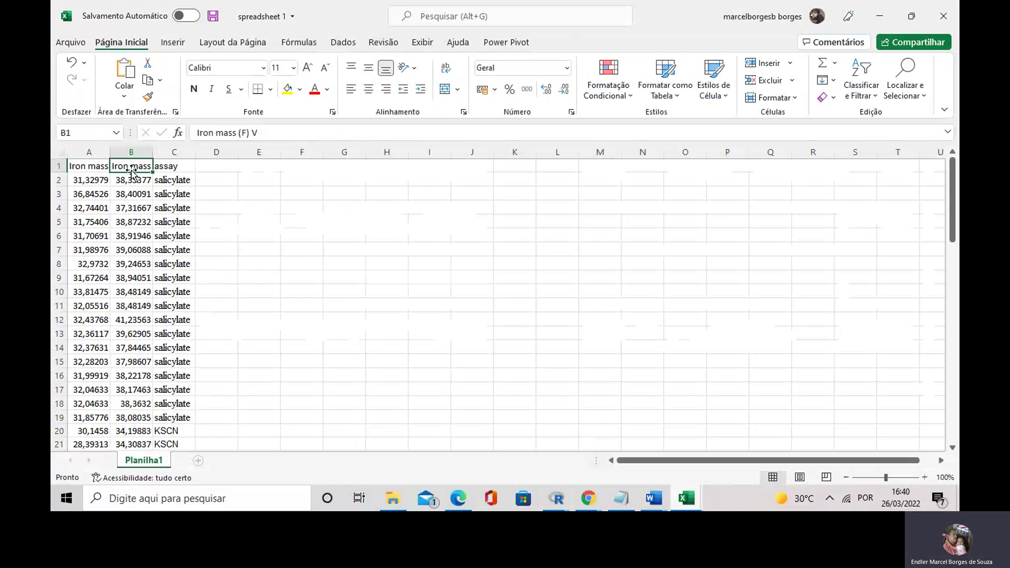
Examine the layout of spreadsheet 1, checking the two iron mass columns against the assay column.
click(175, 190)
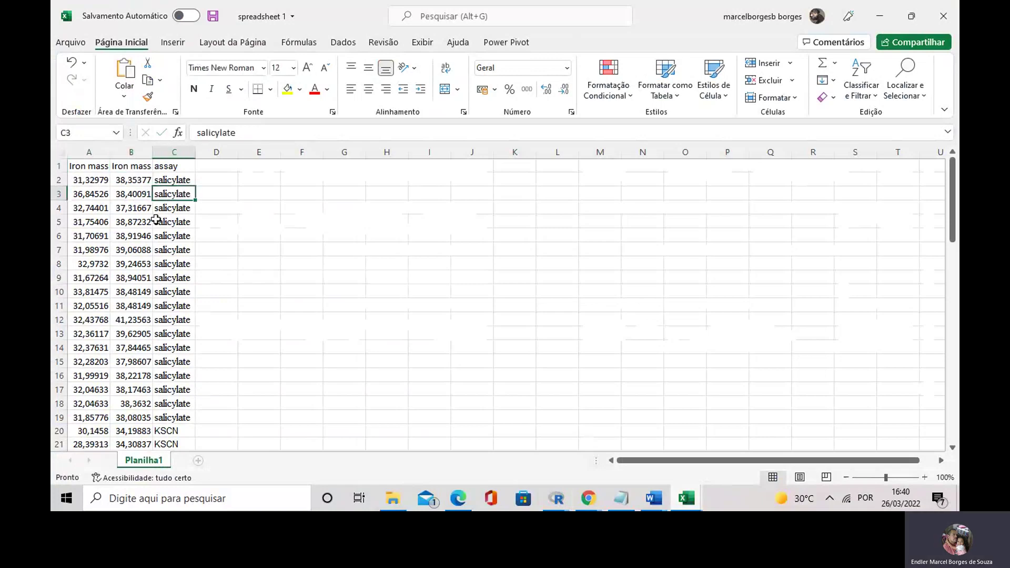
click(97, 181)
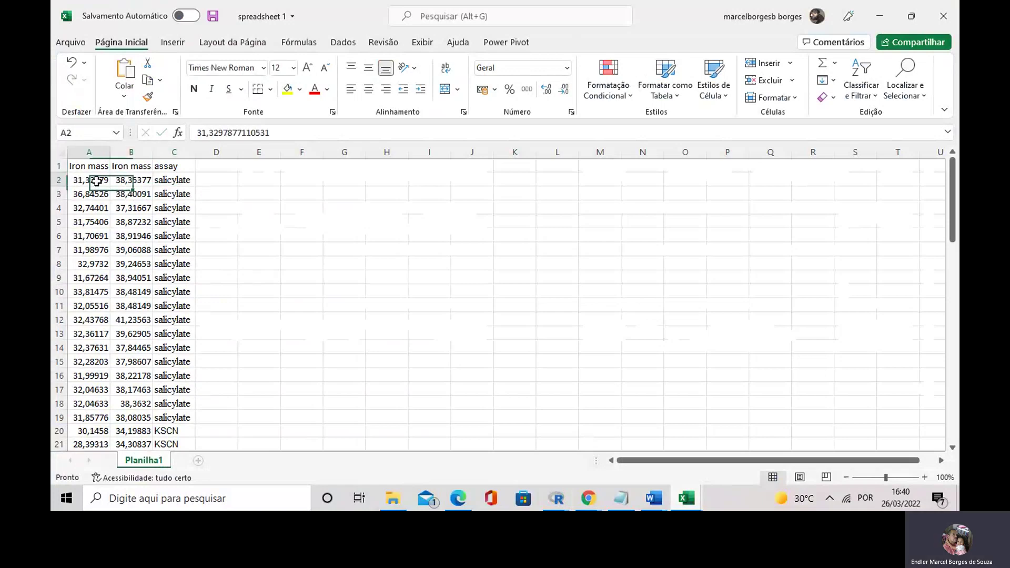
click(86, 168)
click(181, 182)
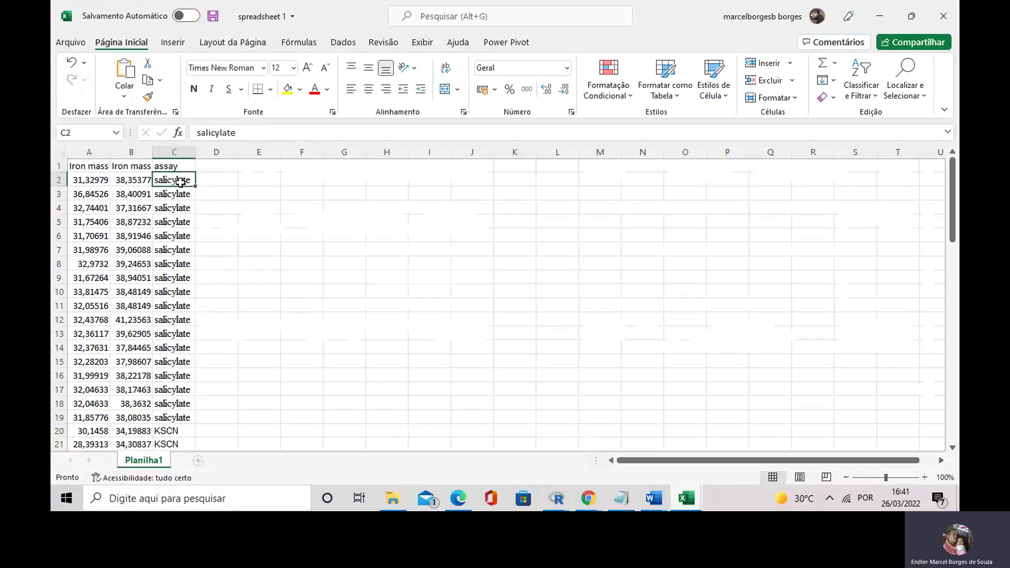
click(213, 216)
click(97, 175)
click(138, 179)
click(179, 183)
Switch to the spreadsheet 5 workbook and examine its iron mass, Samples and assays columns.
click(684, 501)
mouse_move(684, 501)
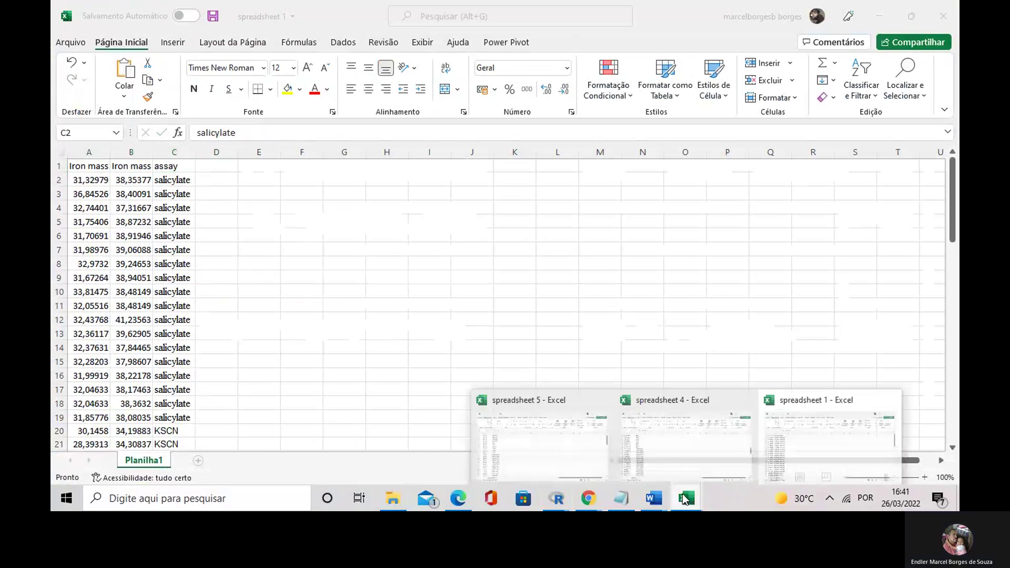
click(542, 437)
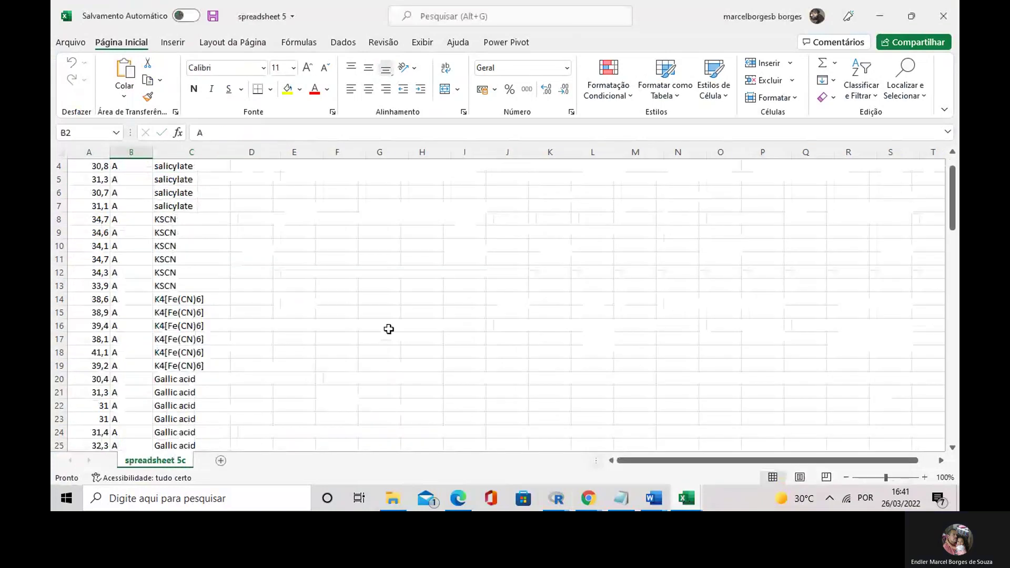
scroll(196, 204, up, 1)
key(Right)
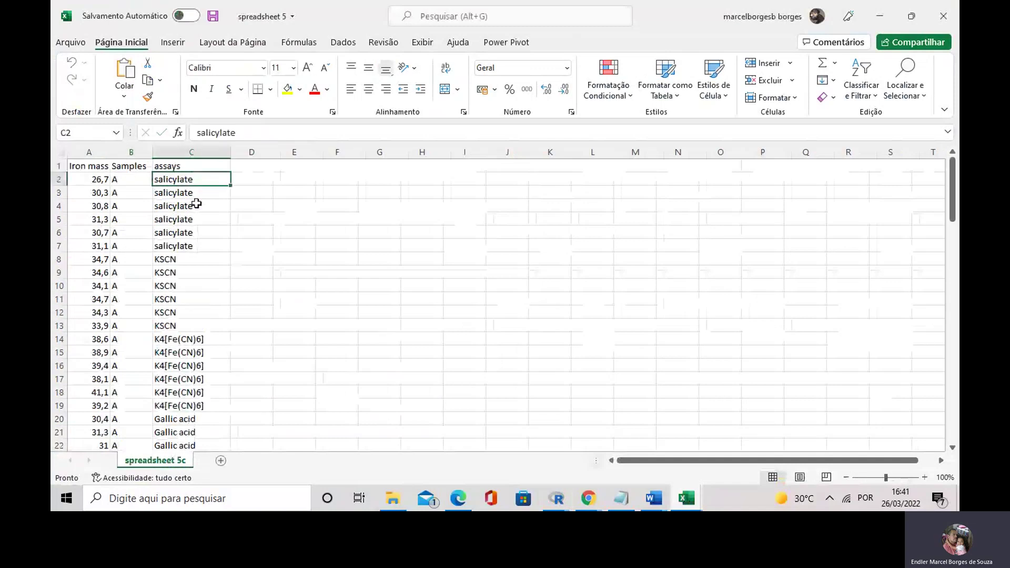
key(Down)
key(Down)
key(Down)
key(Down)
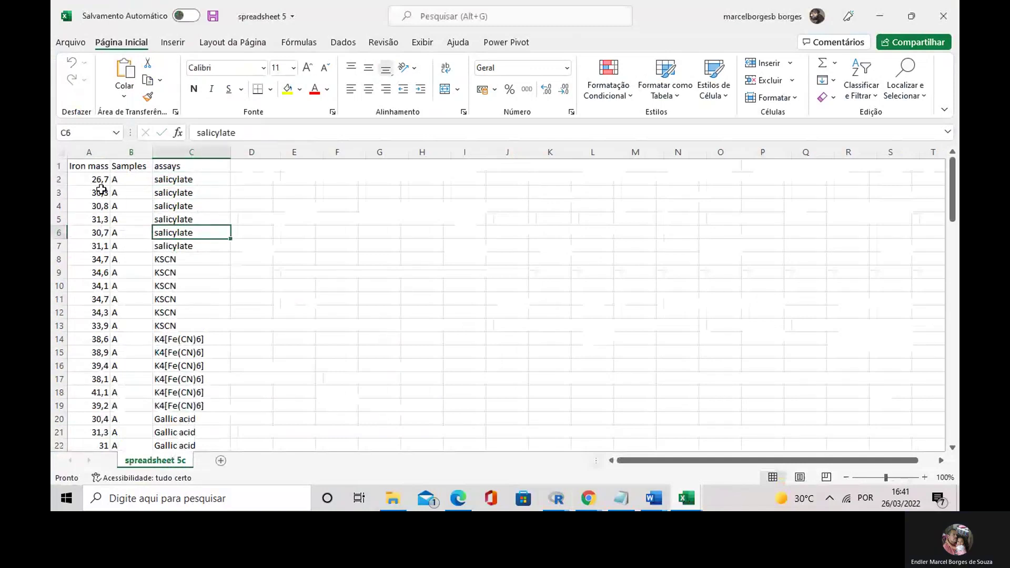
scroll(106, 193, down, 2)
scroll(106, 193, down, 3)
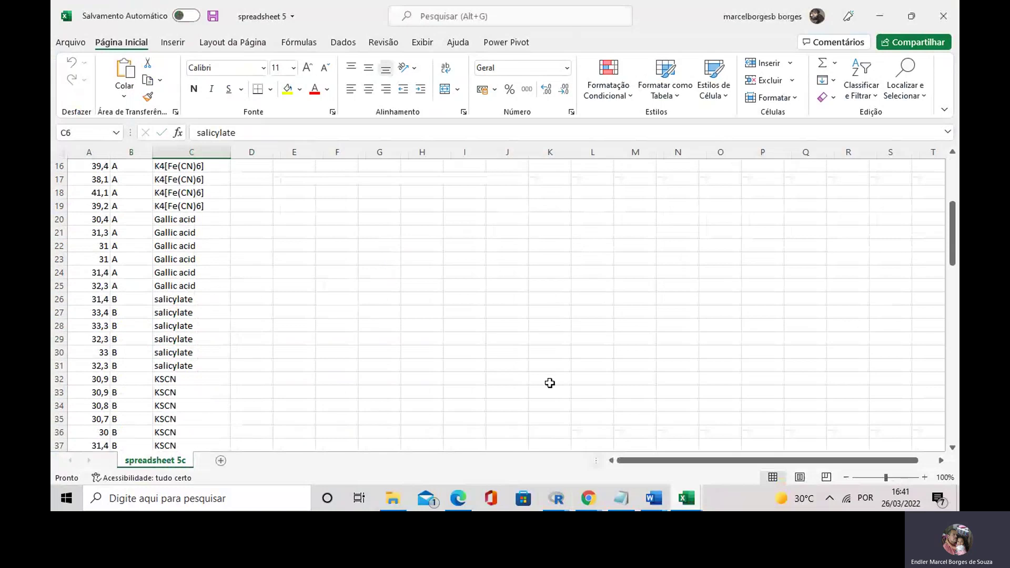
Switch to the spreadsheet 4 workbook and examine how its iron mass, samples and assays columns are arranged.
click(677, 500)
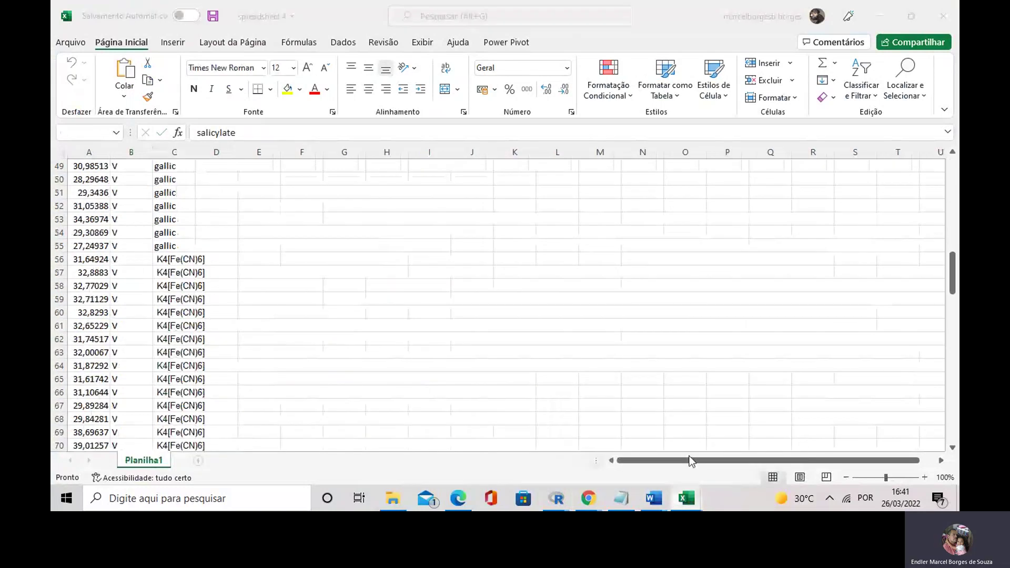
scroll(128, 196, down, 3)
scroll(128, 196, up, 3)
scroll(128, 196, down, 2)
scroll(128, 197, down, 20)
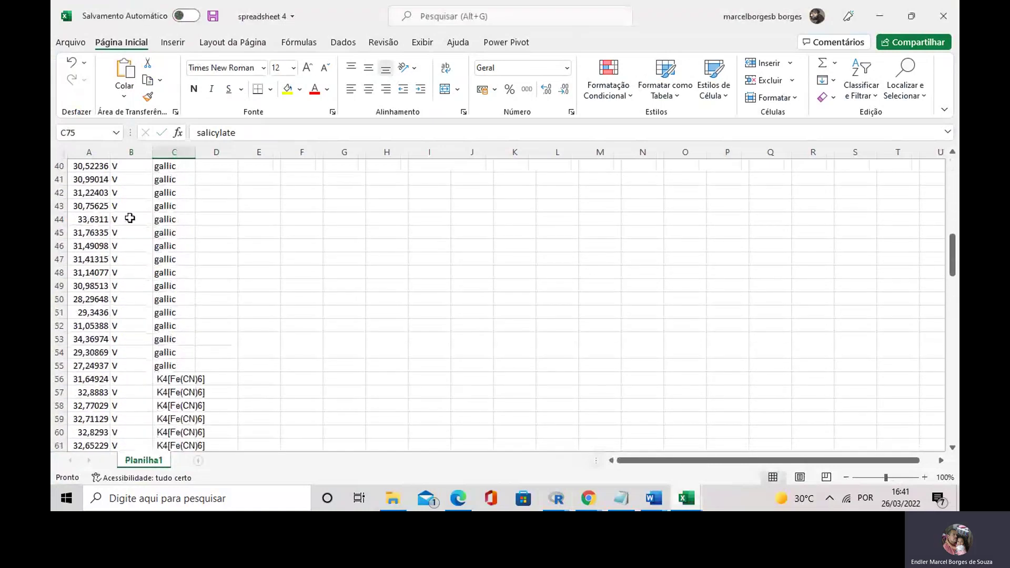
scroll(129, 236, down, 5)
scroll(129, 236, up, 10)
scroll(178, 173, up, 18)
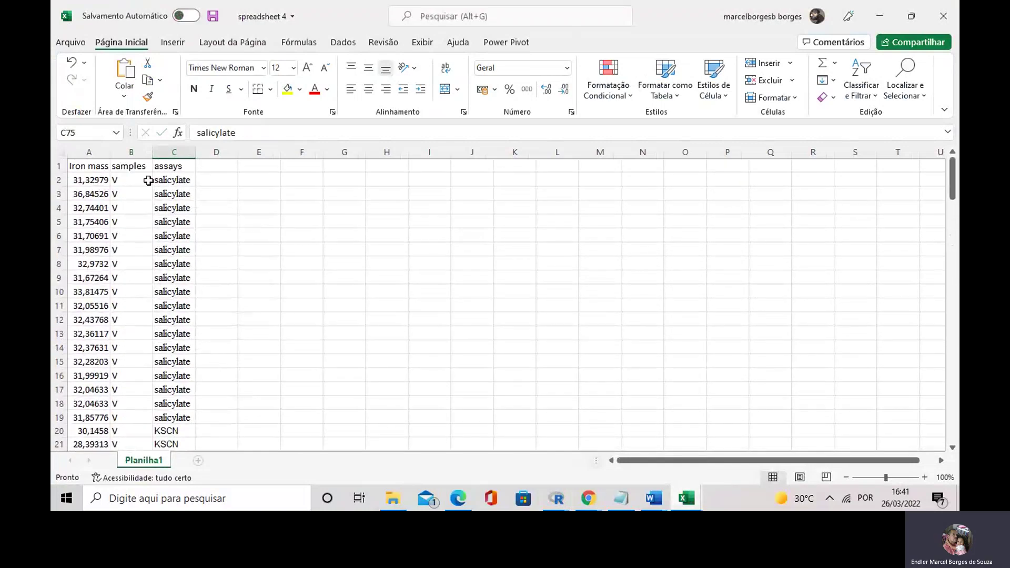
click(126, 181)
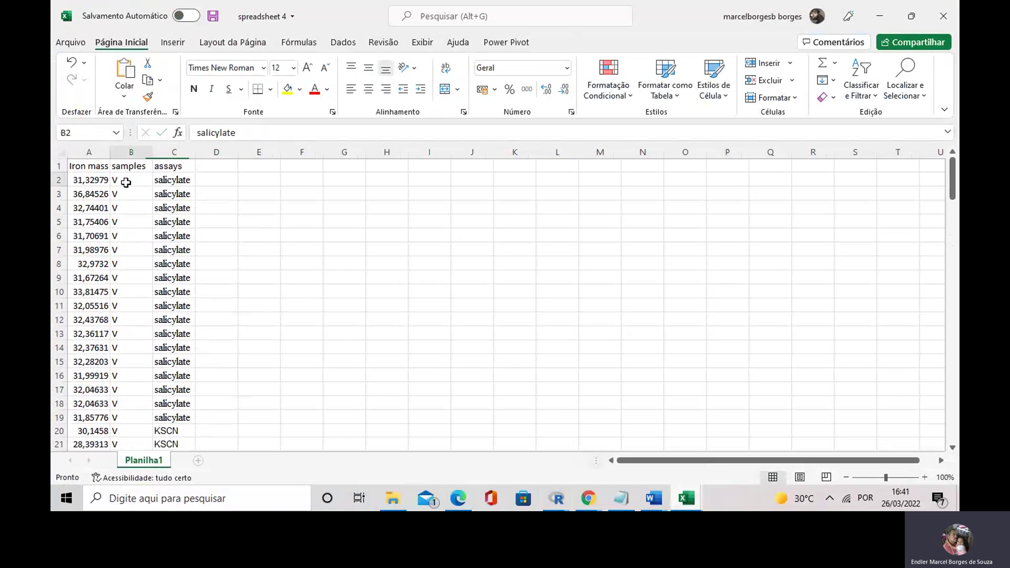
click(173, 183)
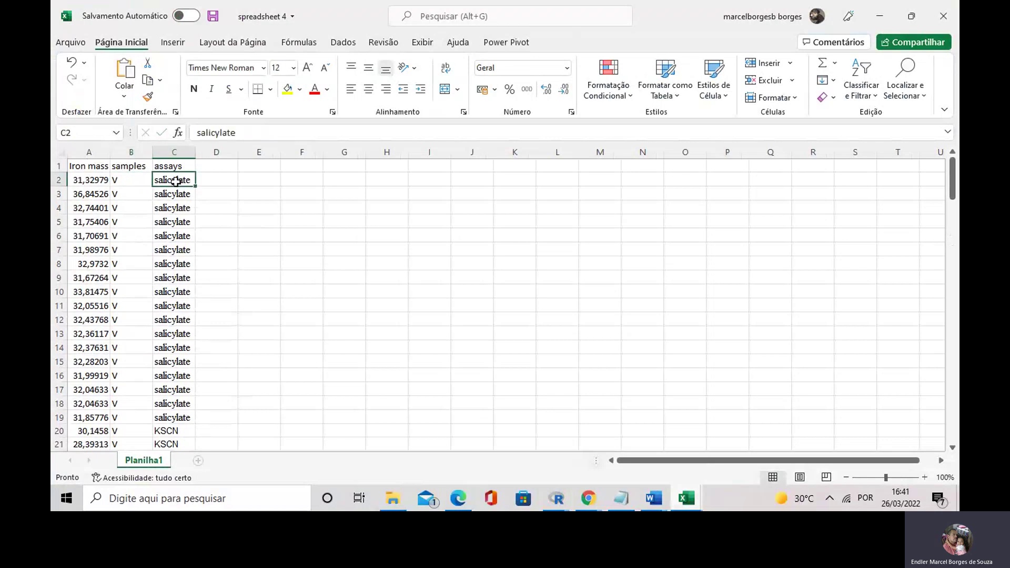
click(93, 170)
click(92, 183)
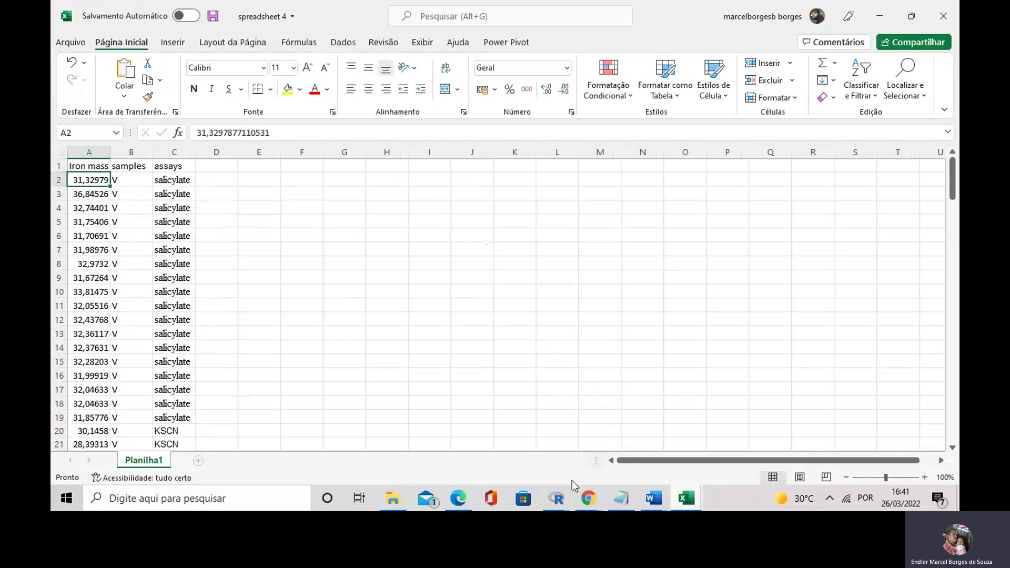
Switch to R Commander and import the Excel file spreadsheet 4.xlsx as Dataset, with variable names in the first row and character data converted to factors.
mouse_move(557, 492)
click(566, 451)
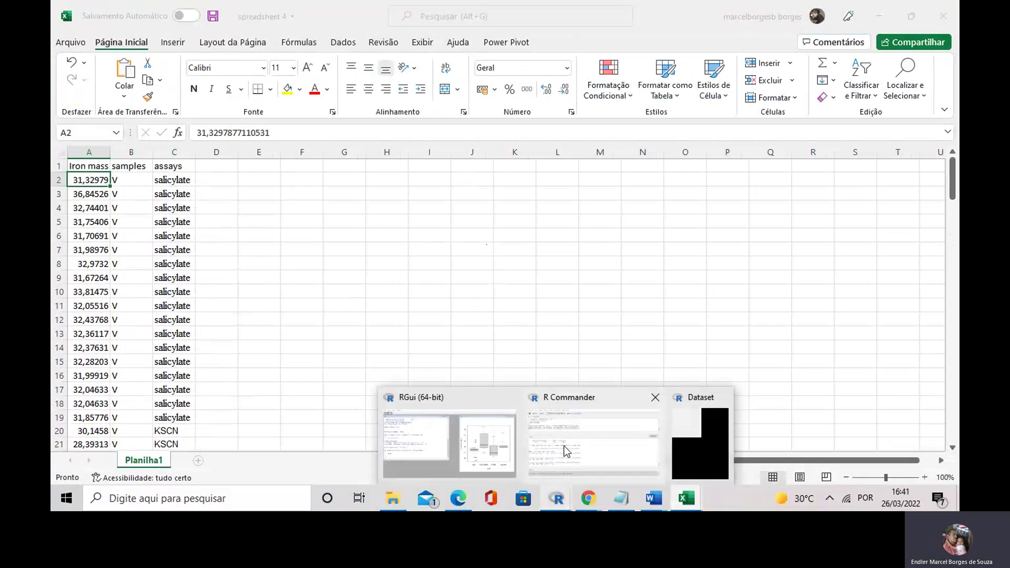
click(564, 446)
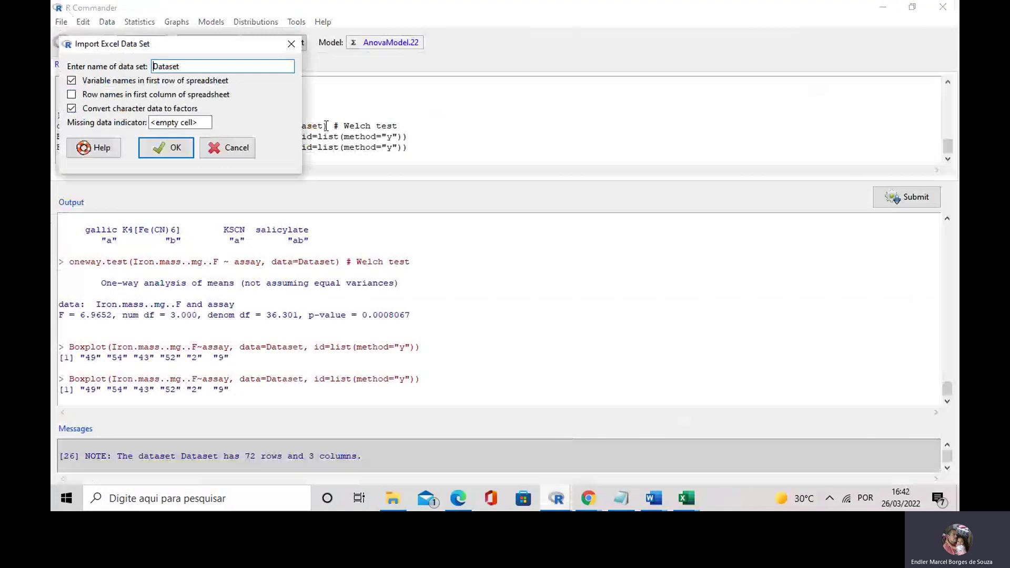
key(Escape)
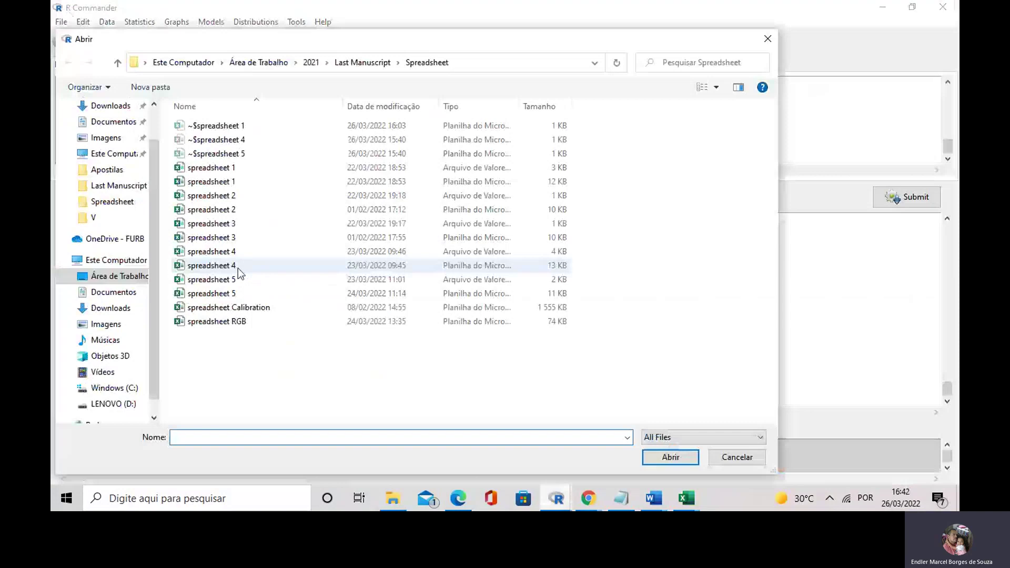
double_click(210, 265)
Run a multi-way analysis of variance on Iron.mass..mg. with assays and samples as factors.
click(139, 22)
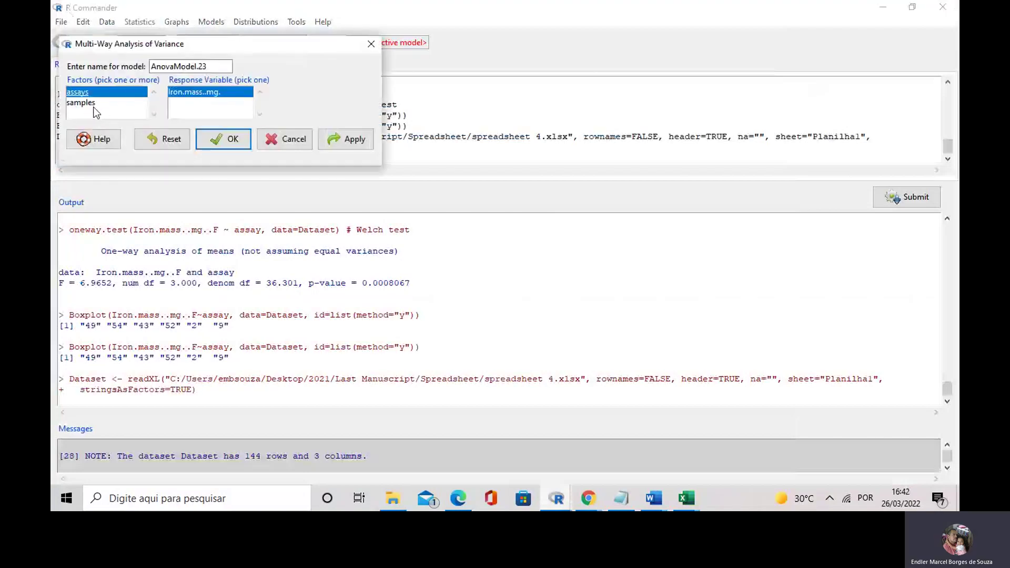
click(94, 104)
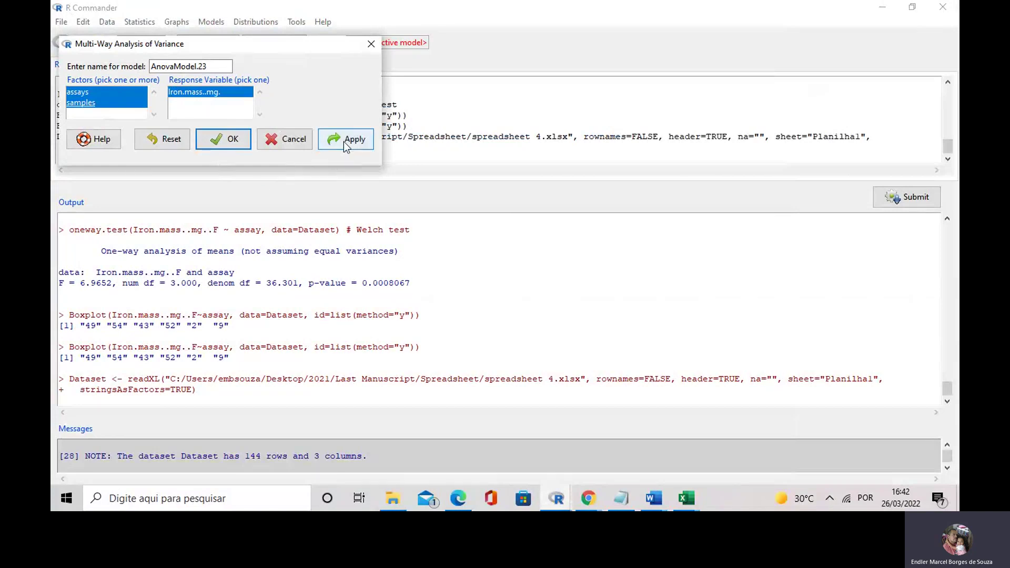
click(230, 140)
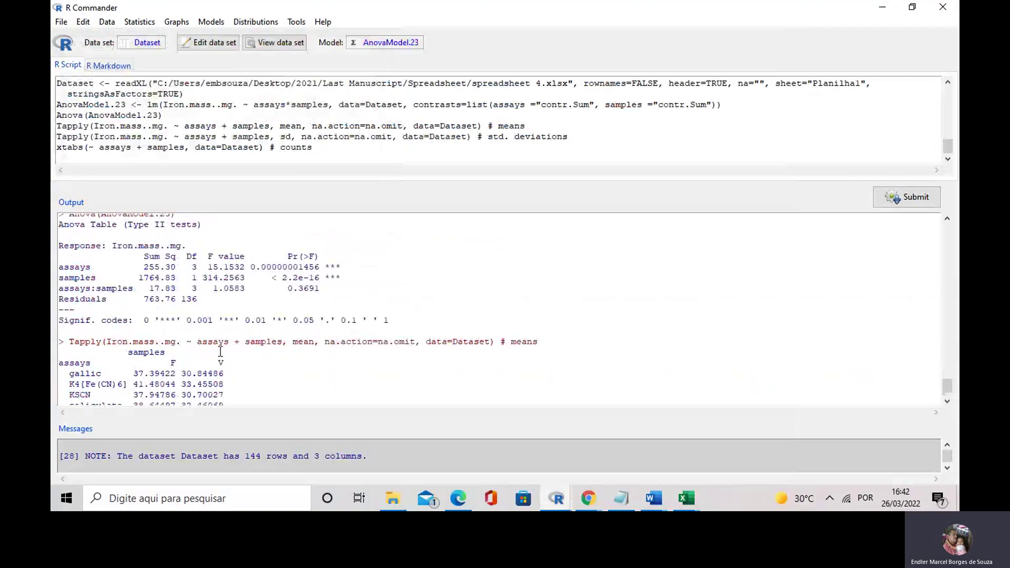
Examine the Type II ANOVA table, highlighting the assays, samples and assays:samples rows in turn.
drag(58, 267, 321, 268)
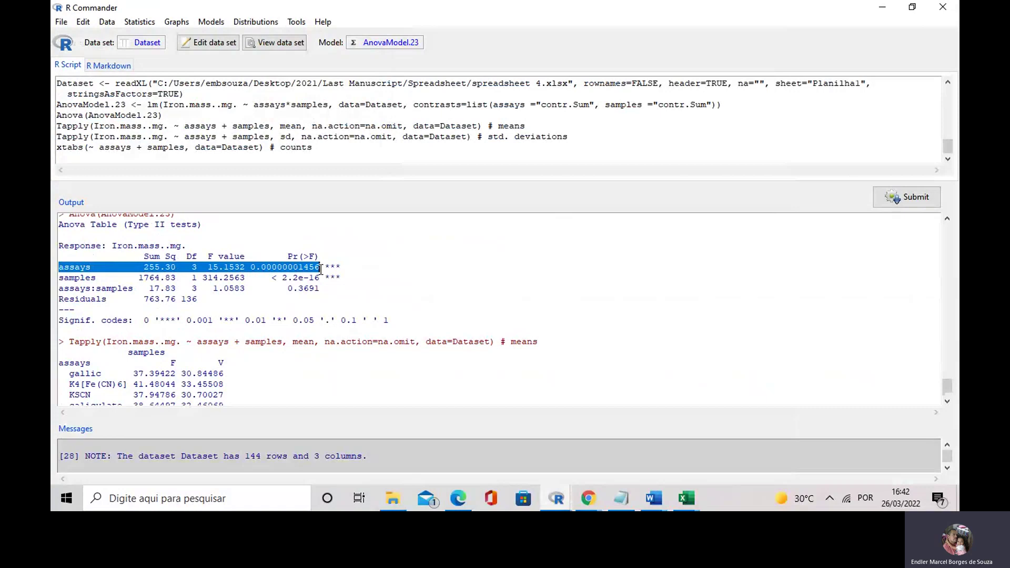
click(124, 288)
drag(69, 279, 321, 280)
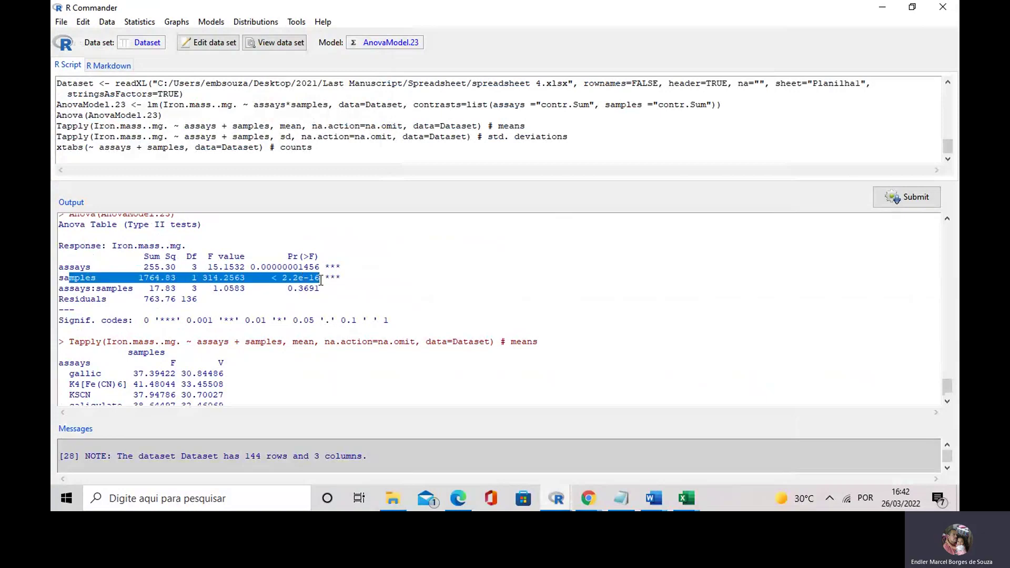
click(87, 290)
drag(59, 288, 322, 290)
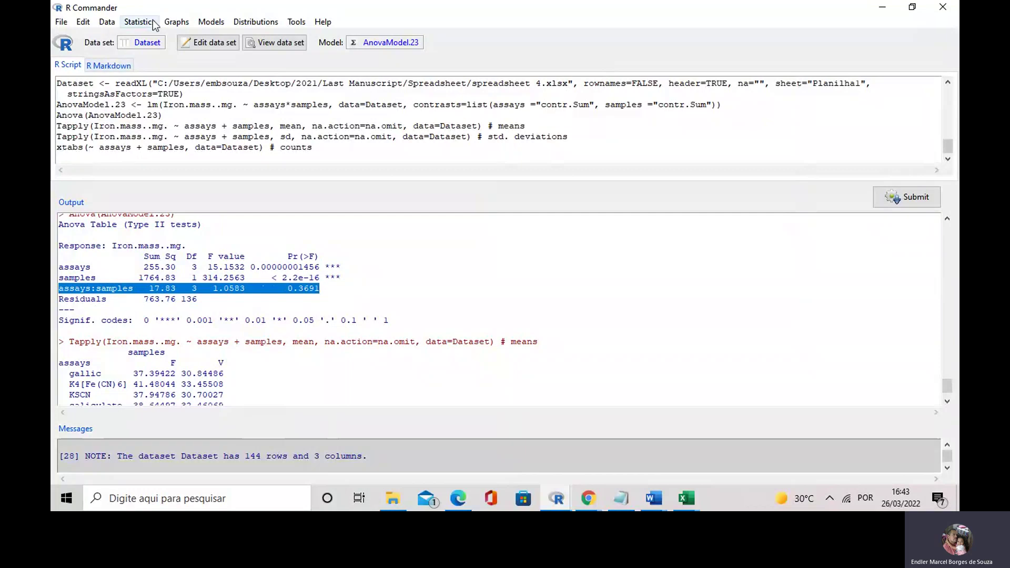
Create a boxplot of Iron.mass..mg. grouped by samples and view it in RGui.
click(169, 24)
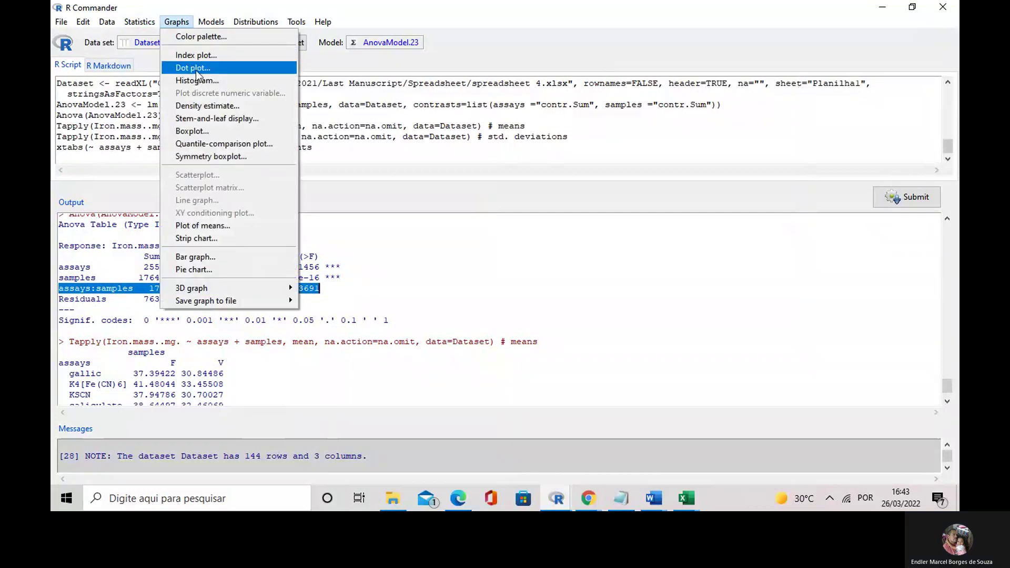
click(194, 131)
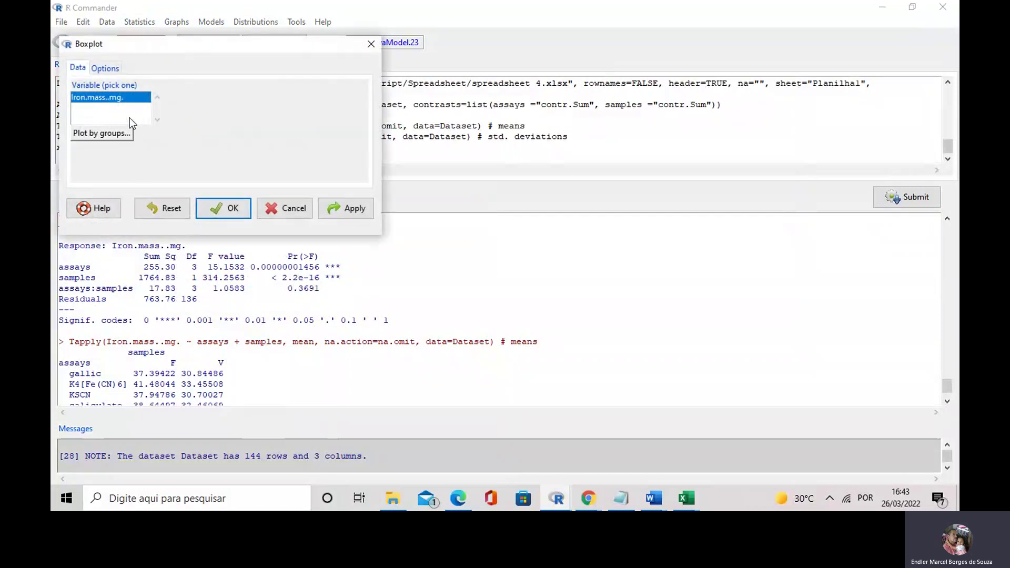
click(107, 98)
click(106, 133)
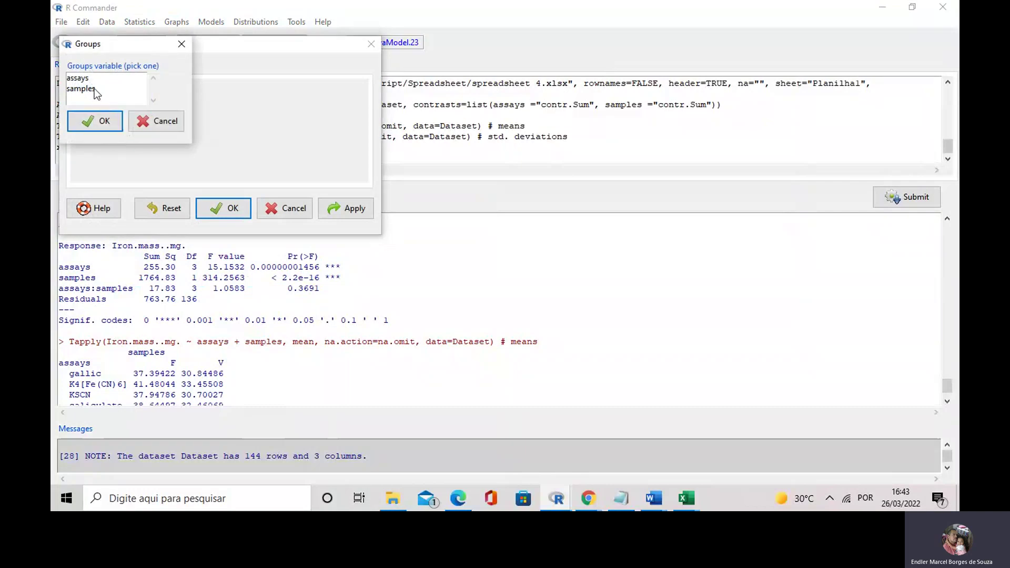
click(84, 88)
click(101, 126)
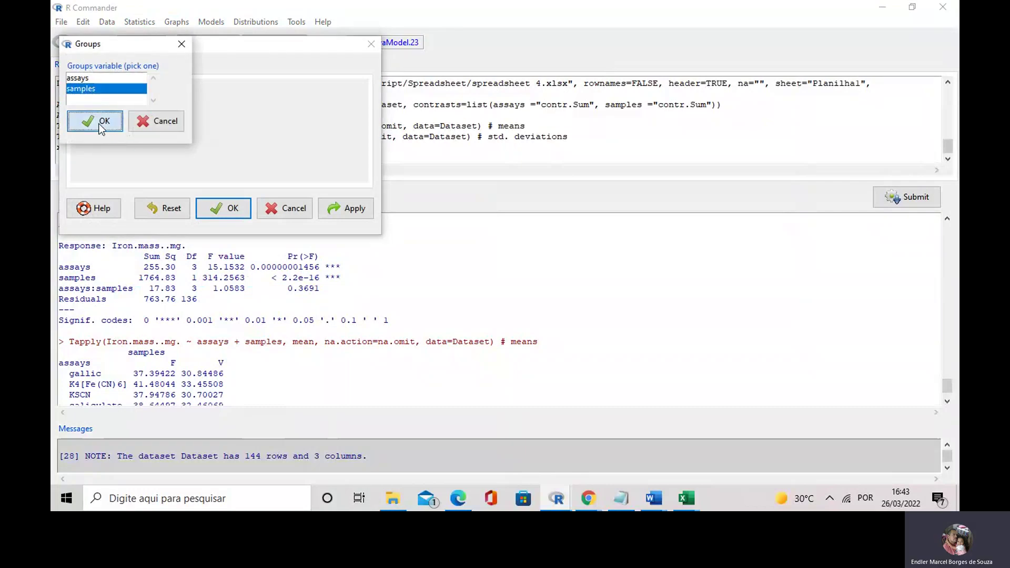
click(232, 209)
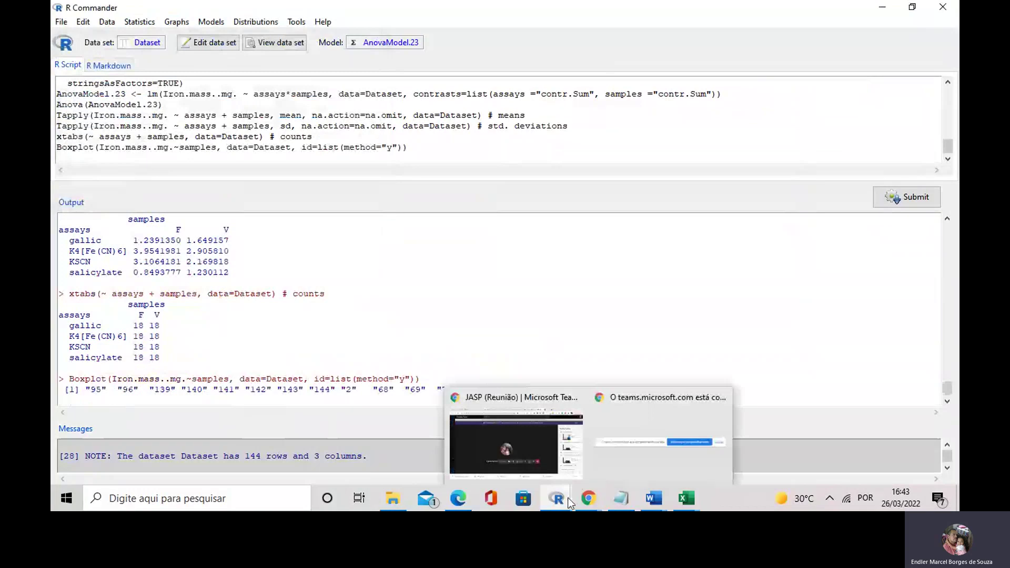
click(567, 498)
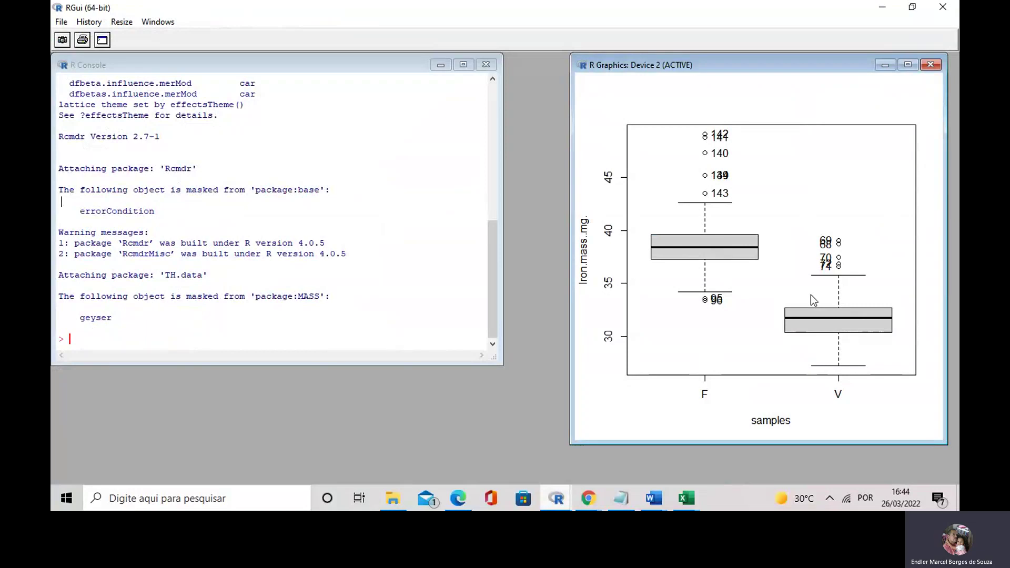
Switch to the spreadsheet 1 workbook in Excel and compare the first entries of its two iron mass columns.
click(693, 492)
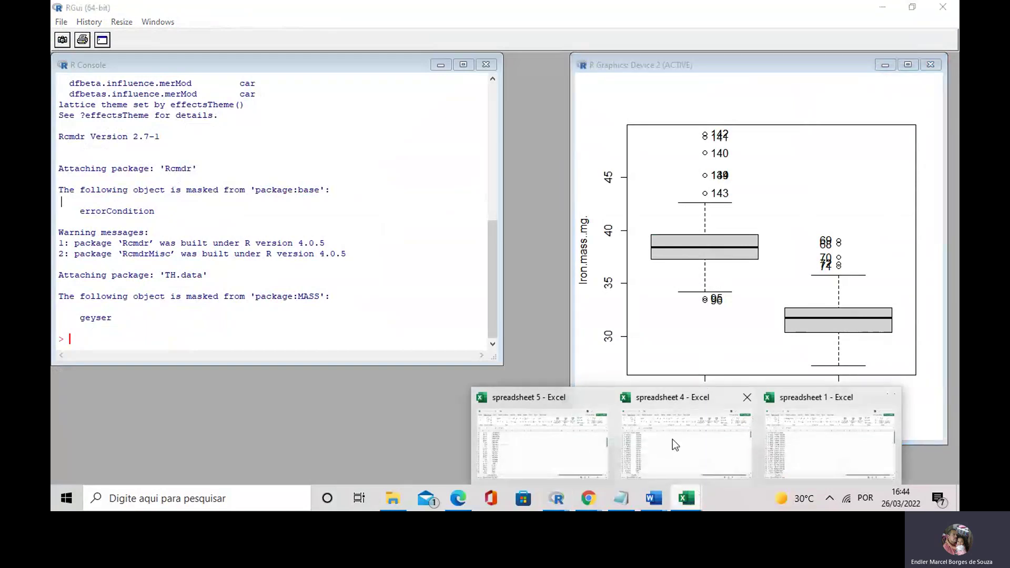
mouse_move(692, 440)
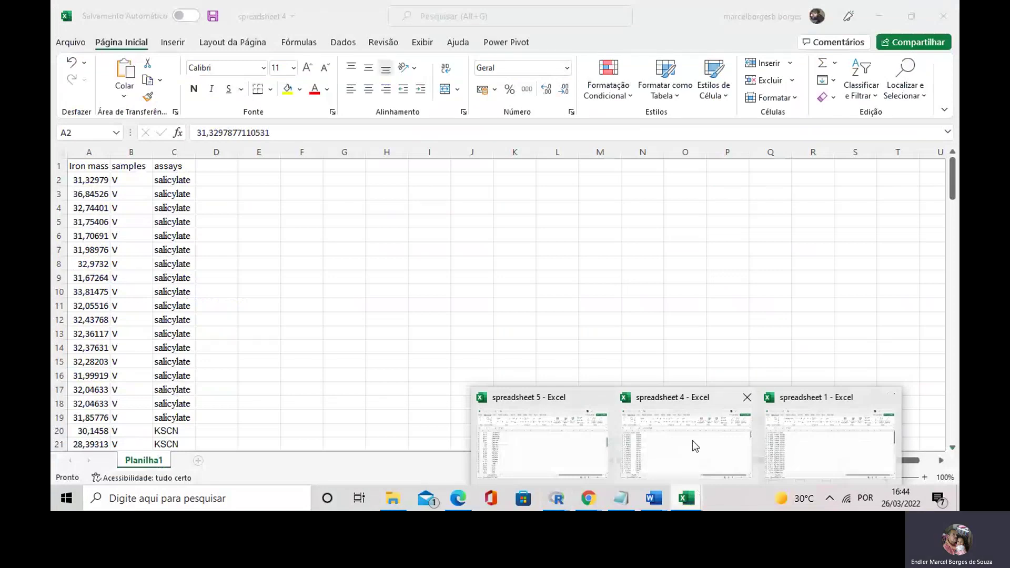
scroll(183, 232, up, 16)
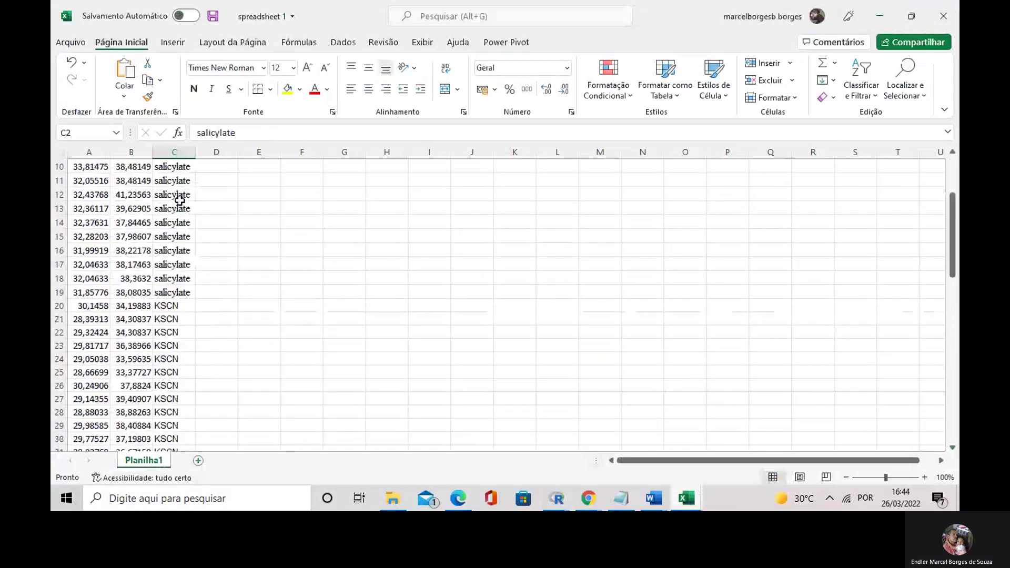
scroll(98, 183, up, 3)
click(98, 183)
key(Down)
key(Right)
key(Up)
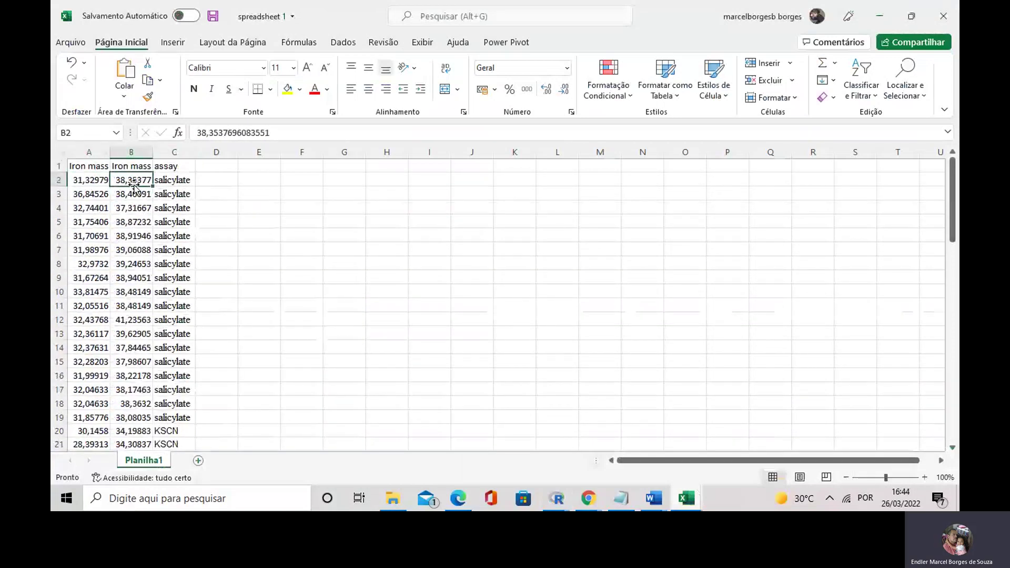
key(Left)
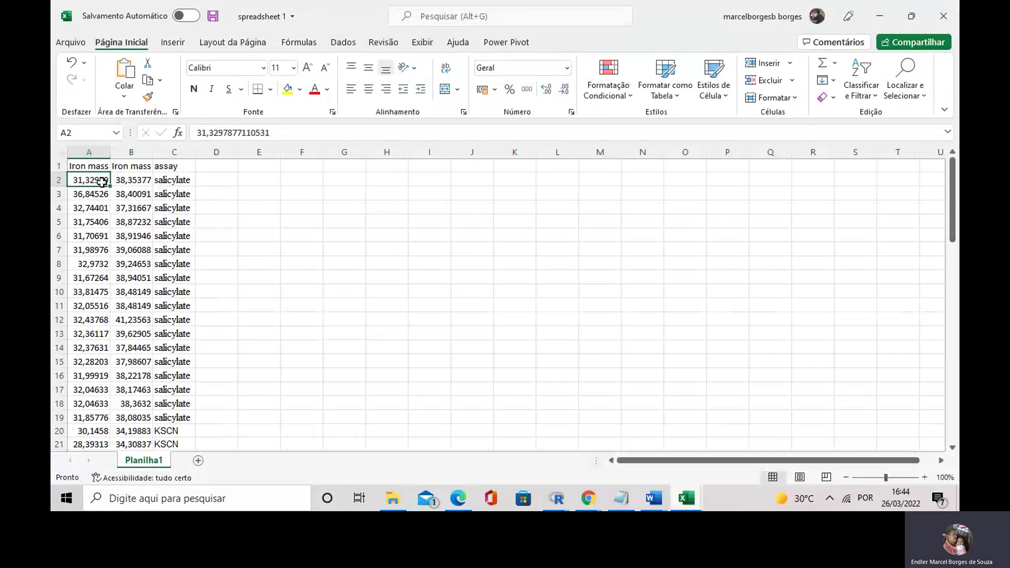
Examine the assay column beside the two iron mass columns, from the first salicylate entries down to the K4[Fe(CN)6] rows.
click(97, 165)
click(169, 183)
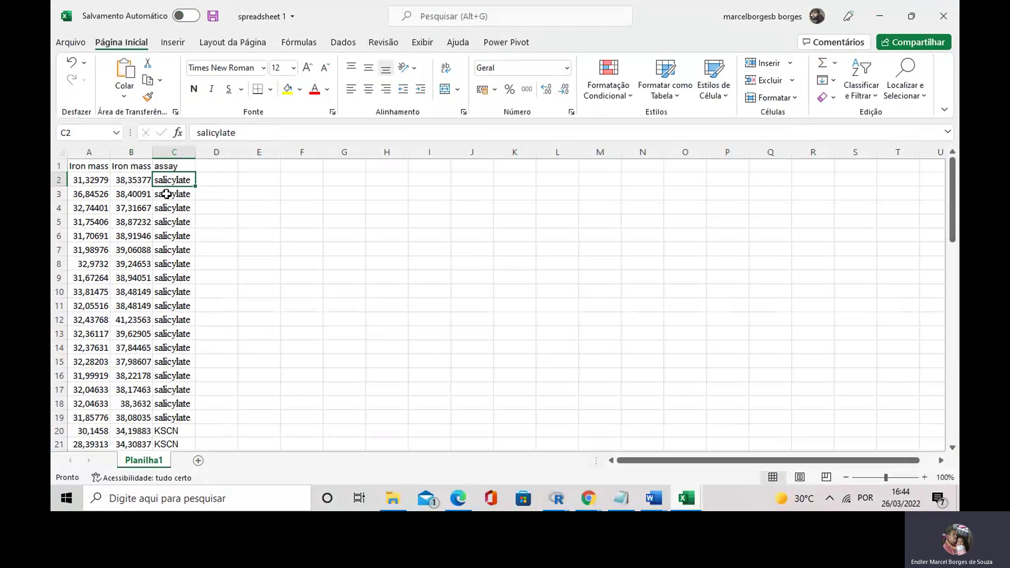
click(216, 221)
click(174, 197)
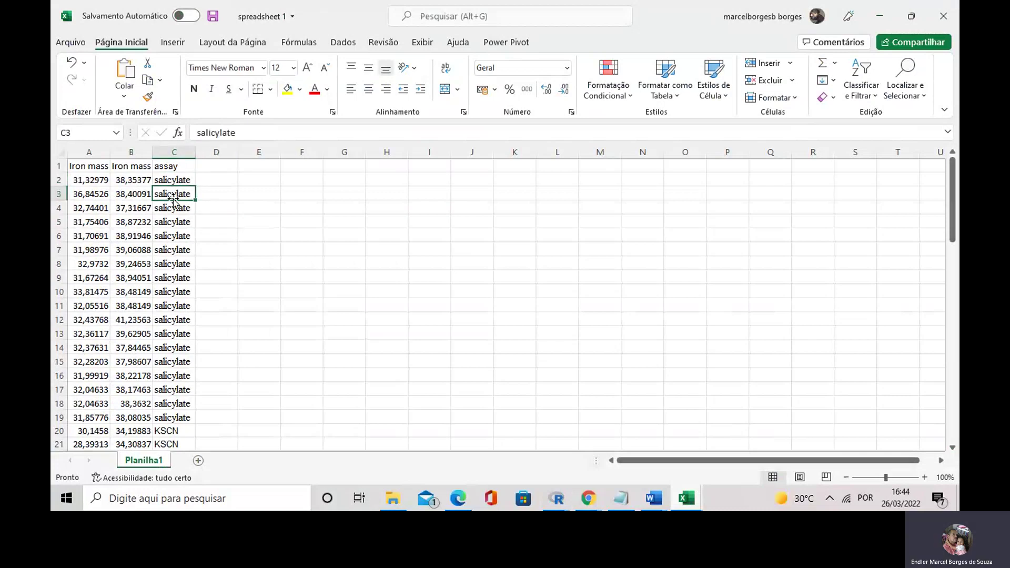
click(172, 221)
click(173, 251)
click(184, 291)
click(175, 305)
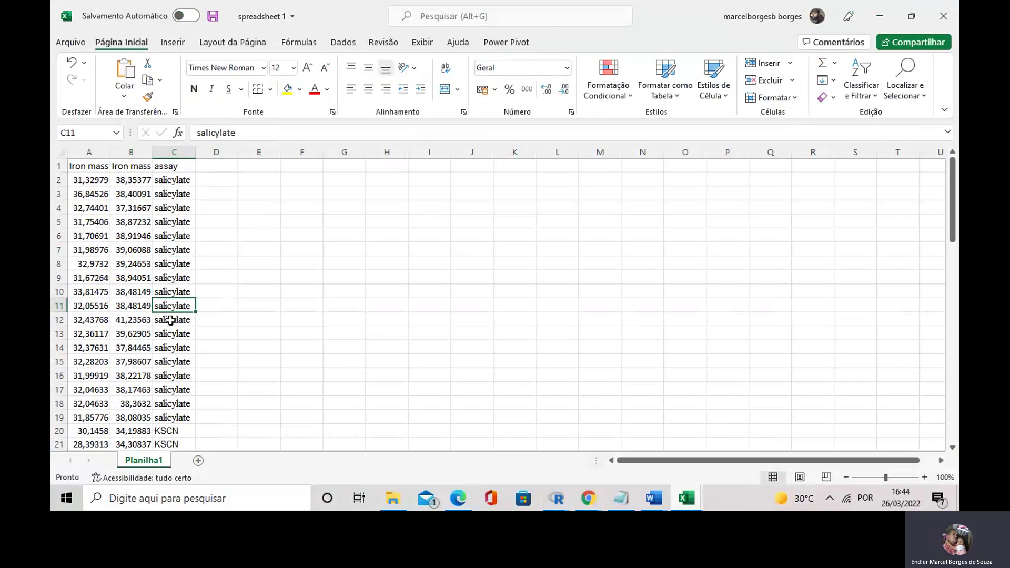
click(171, 235)
scroll(165, 200, down, 2)
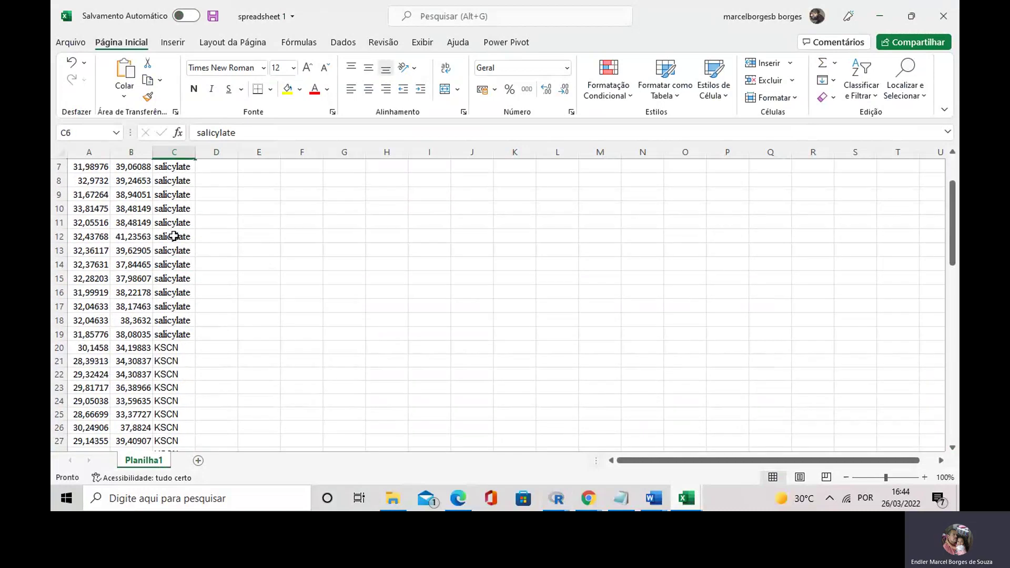
scroll(174, 236, down, 12)
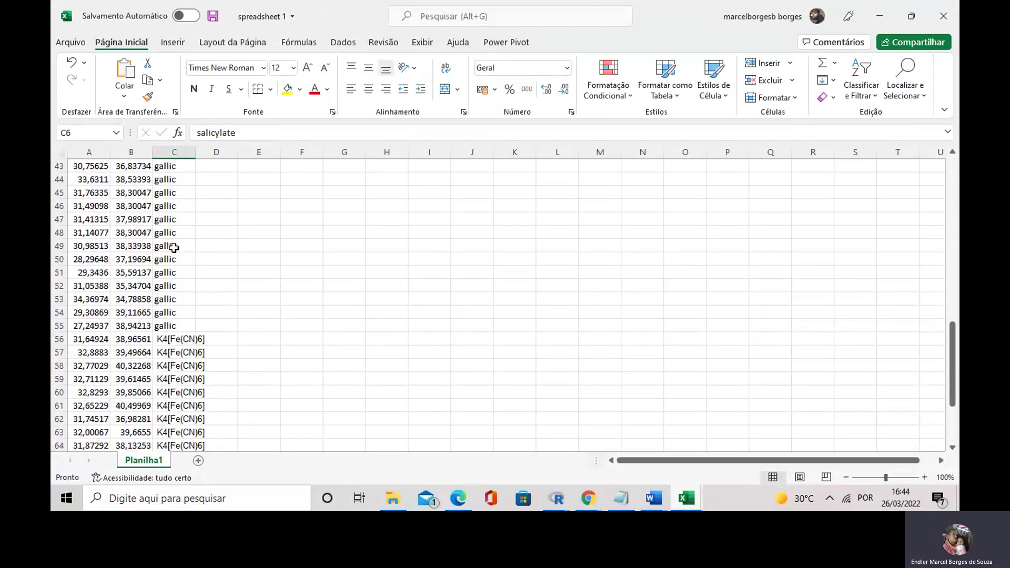
scroll(174, 247, up, 12)
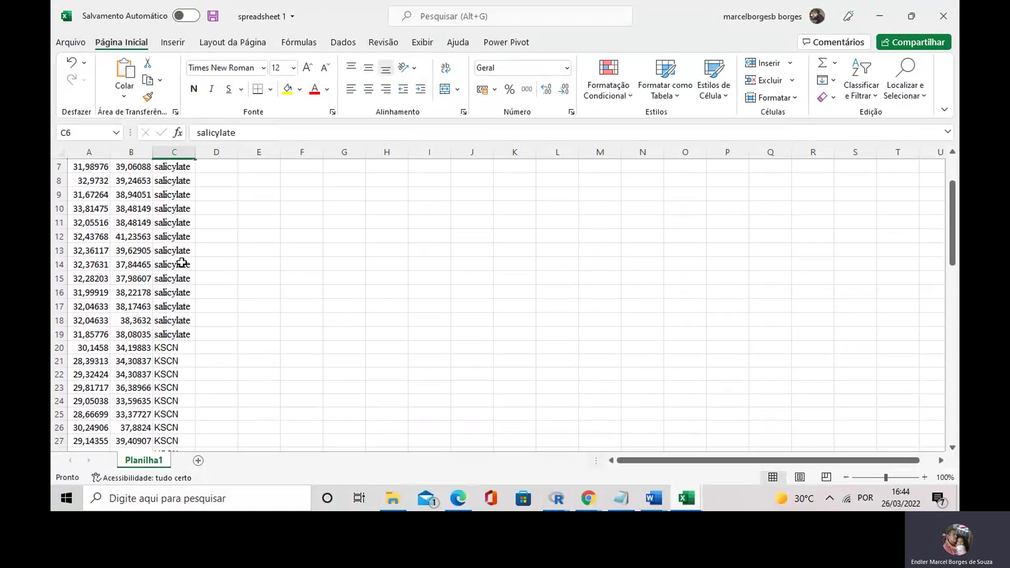
scroll(181, 263, up, 2)
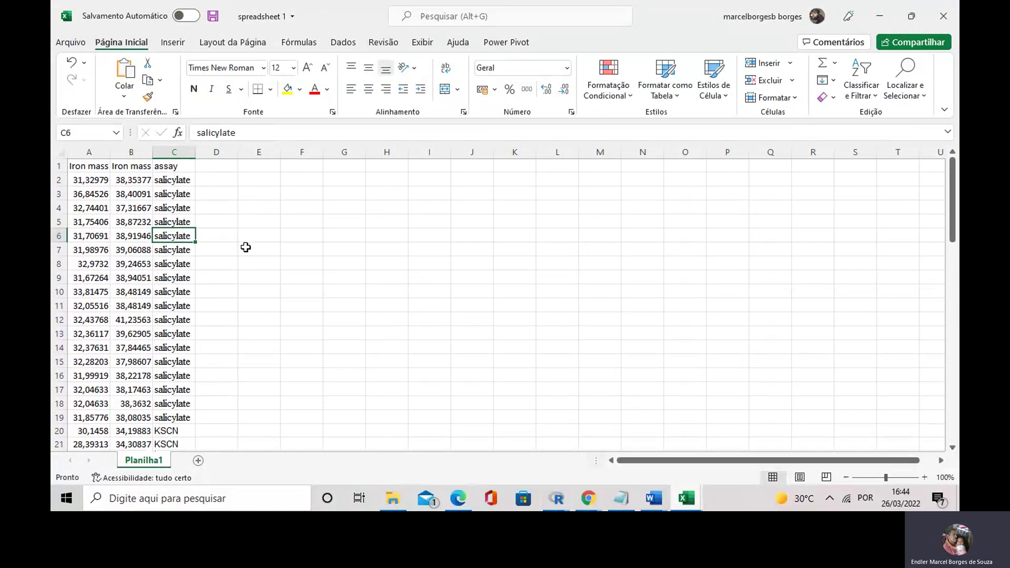
click(240, 264)
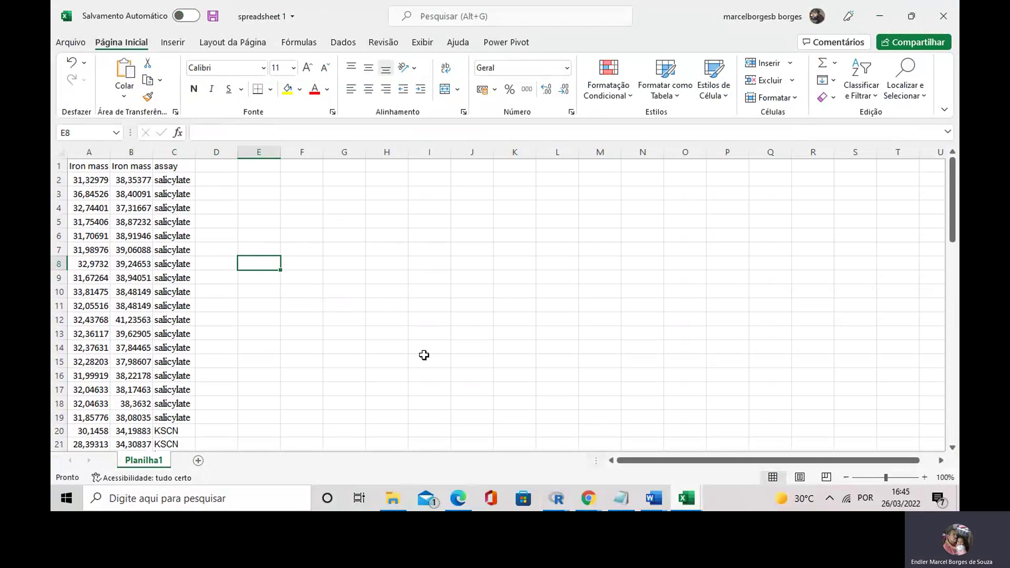
click(587, 500)
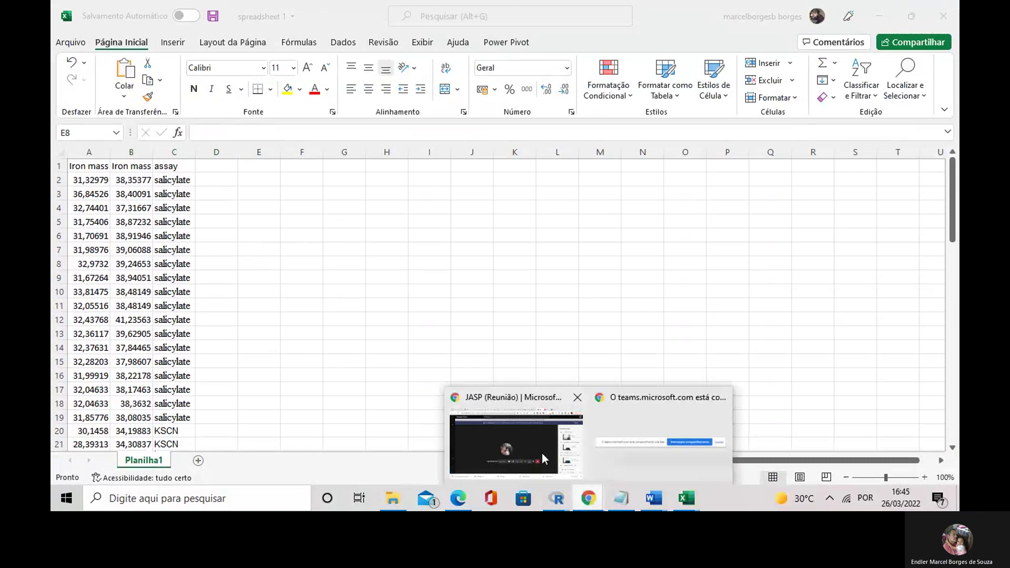